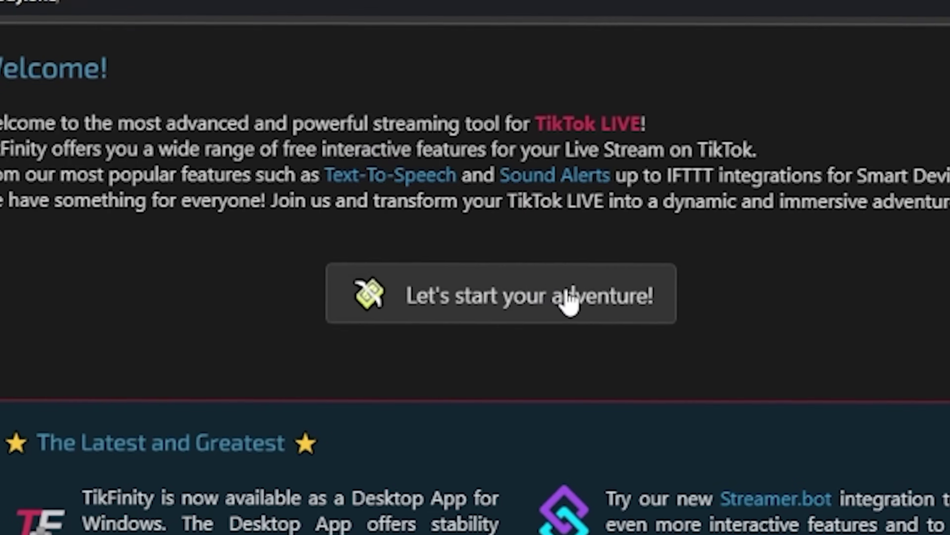
Open TikFinity's Setup page and place the cursor in the Your TikTok Name field
click(579, 299)
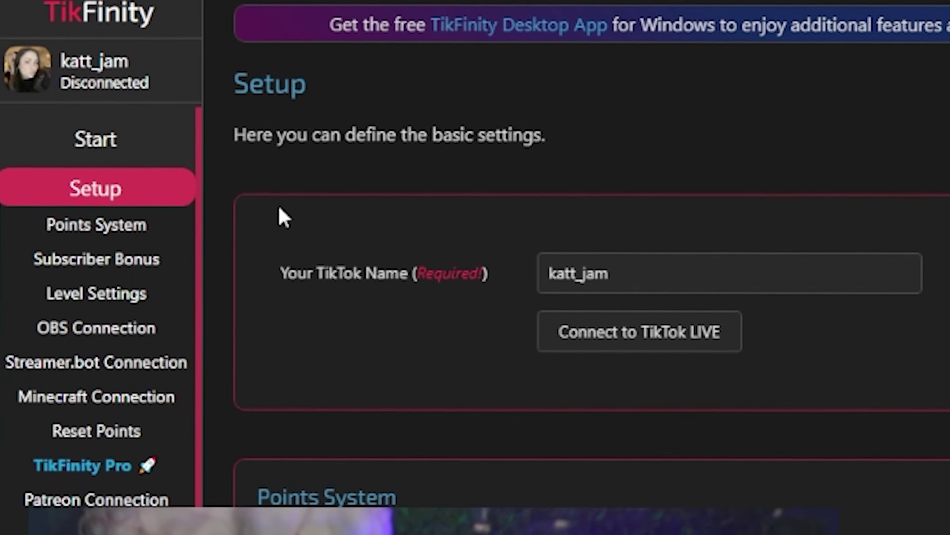
click(607, 276)
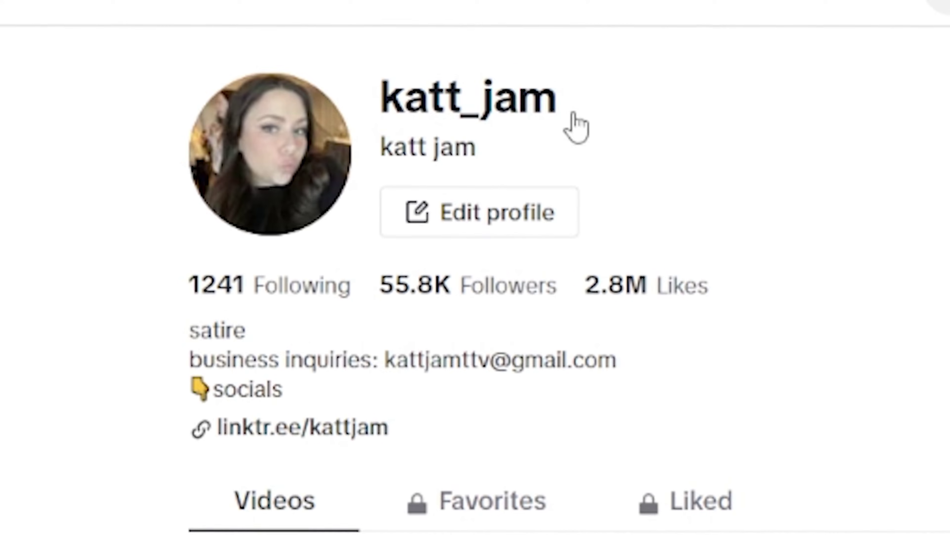
Select the account username after the @ in the TikTok profile page address
drag(575, 127, 382, 132)
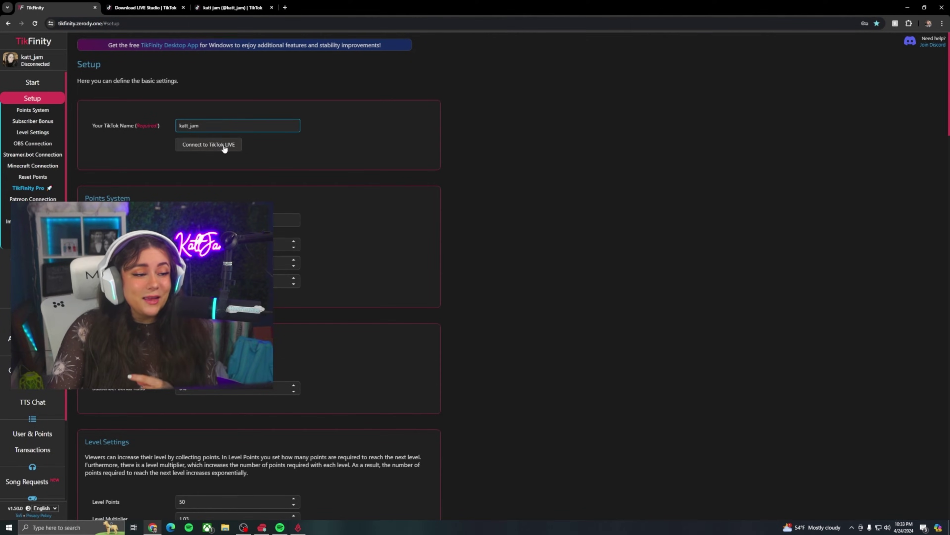
Attempt to connect TikFinity to TikTok LIVE using the entered TikTok name
click(217, 149)
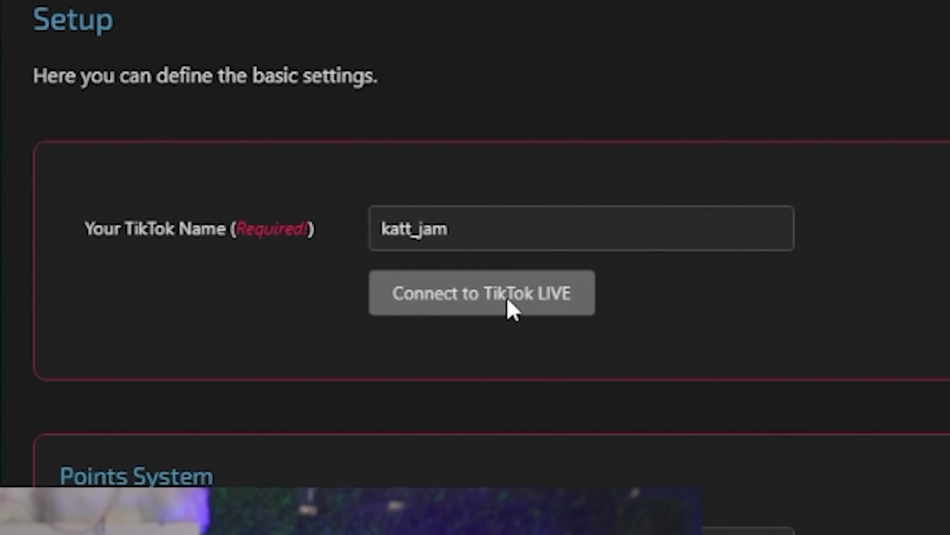
click(507, 298)
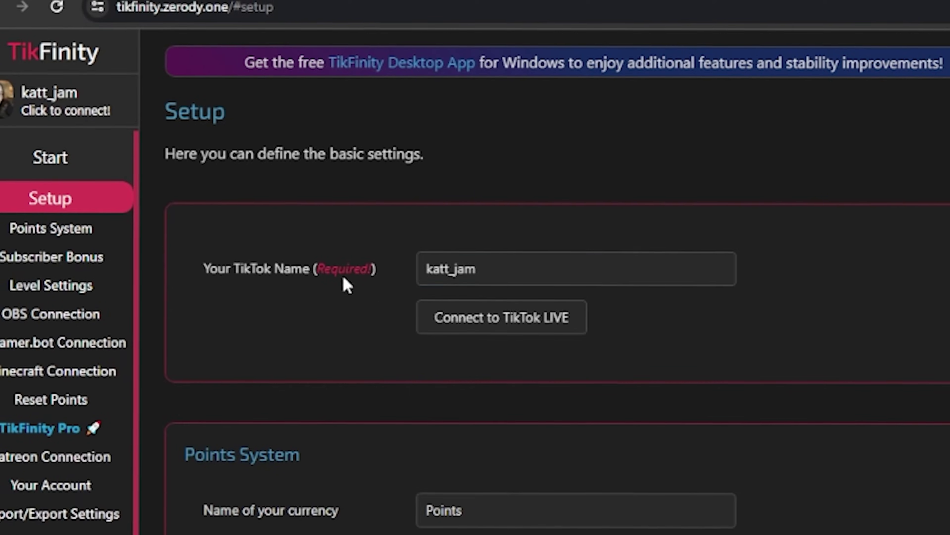
click(211, 126)
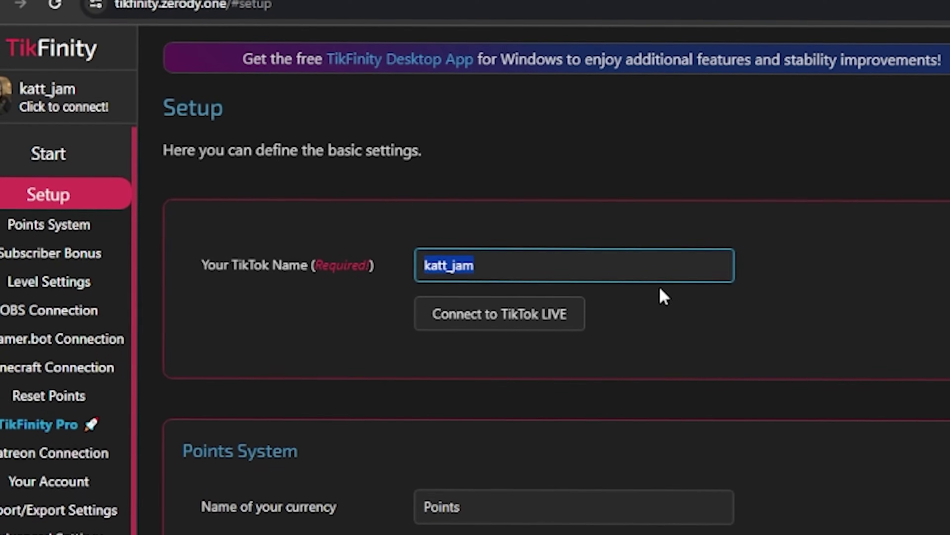
click(628, 295)
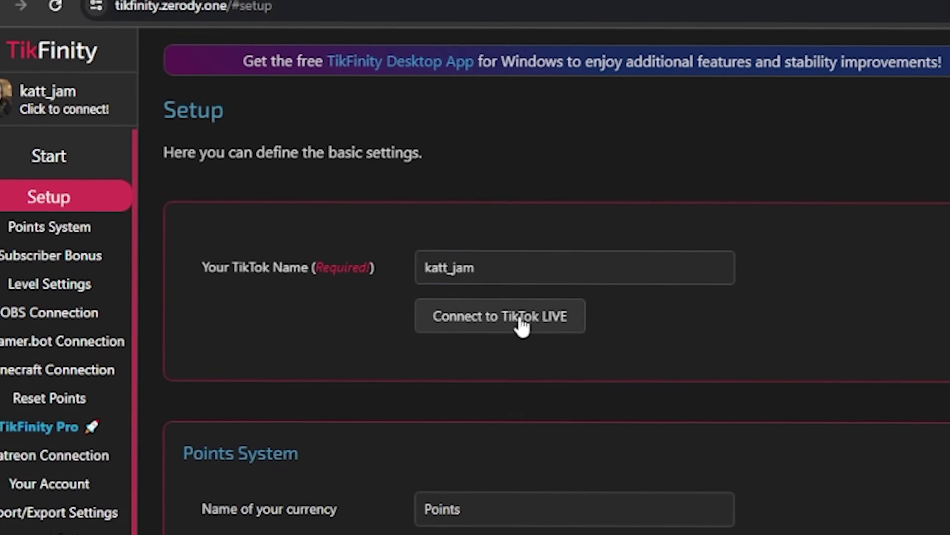
Review the Setup sections and the Pro-only rows of the feature comparison table
scroll(339, 187, down, 10)
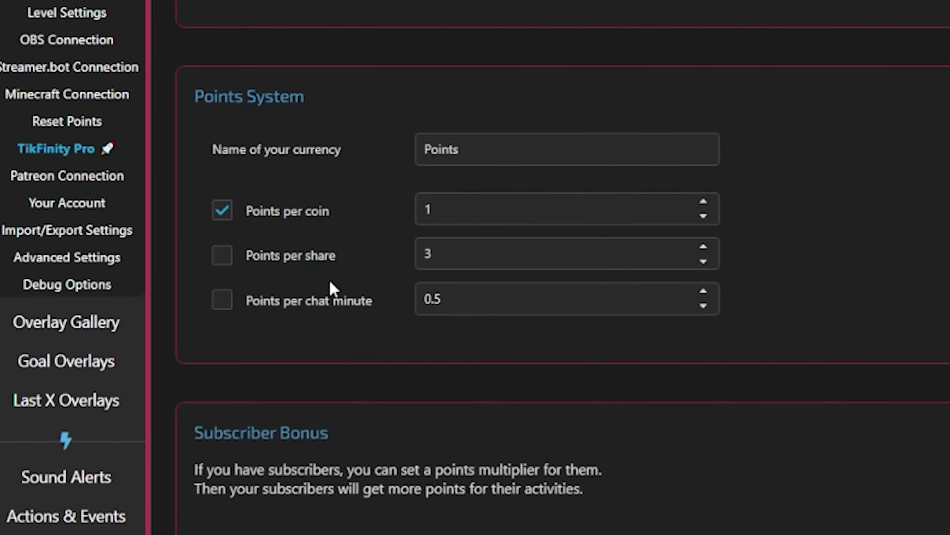
scroll(270, 144, down, 5)
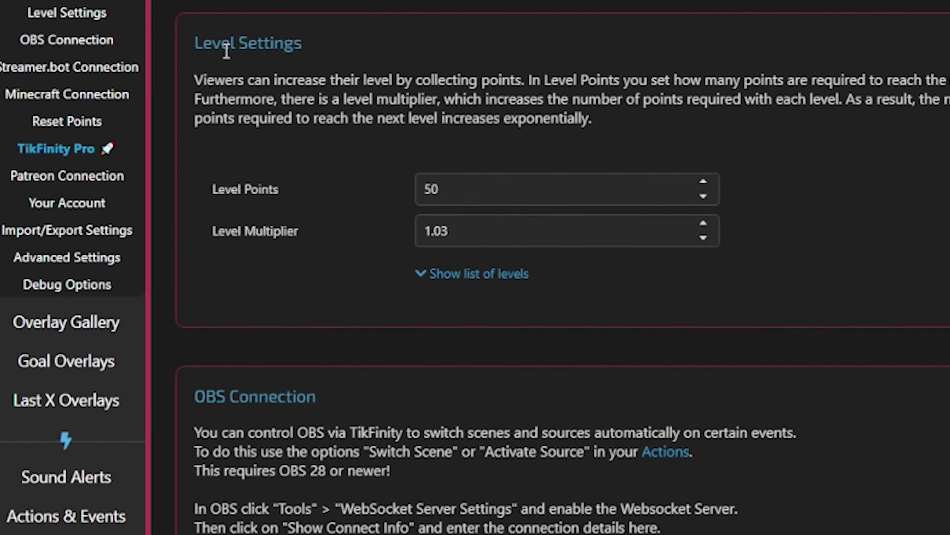
scroll(357, 170, down, 10)
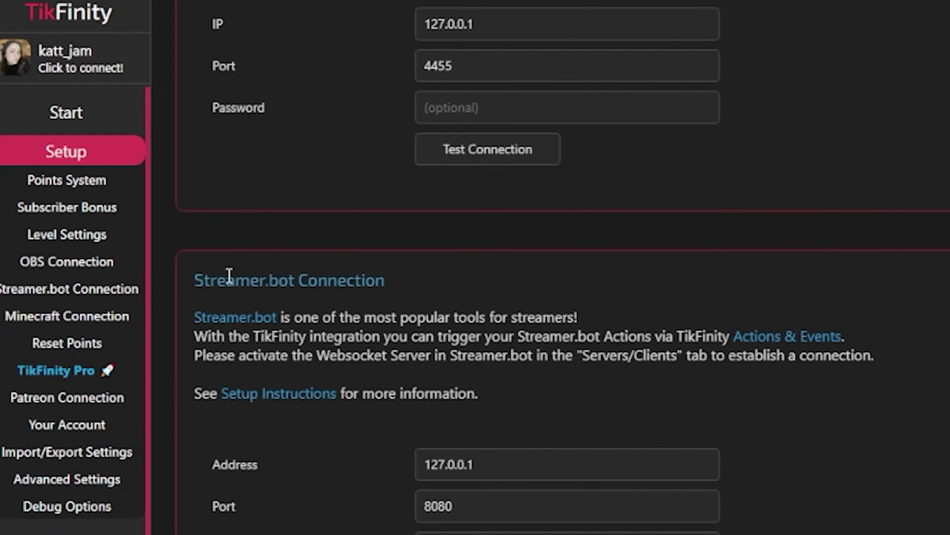
scroll(229, 276, down, 15)
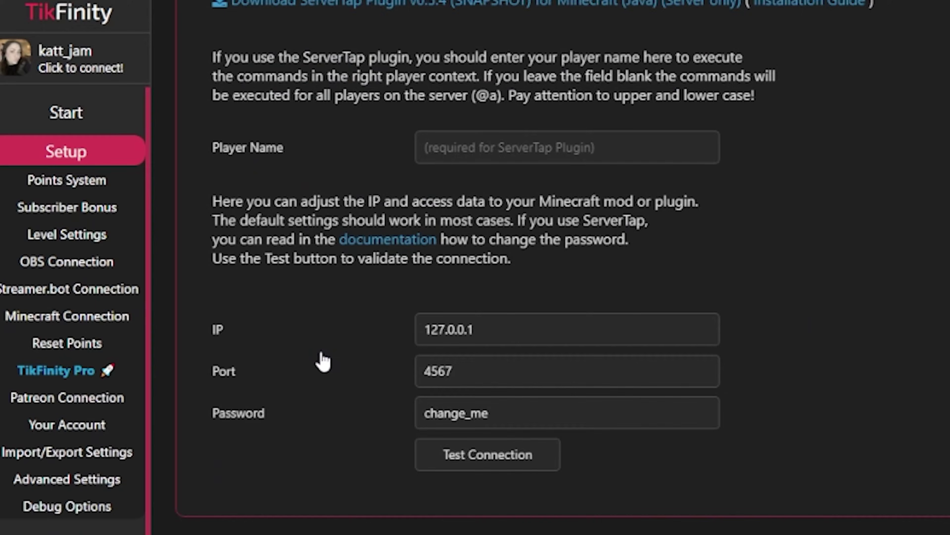
scroll(322, 361, down, 8)
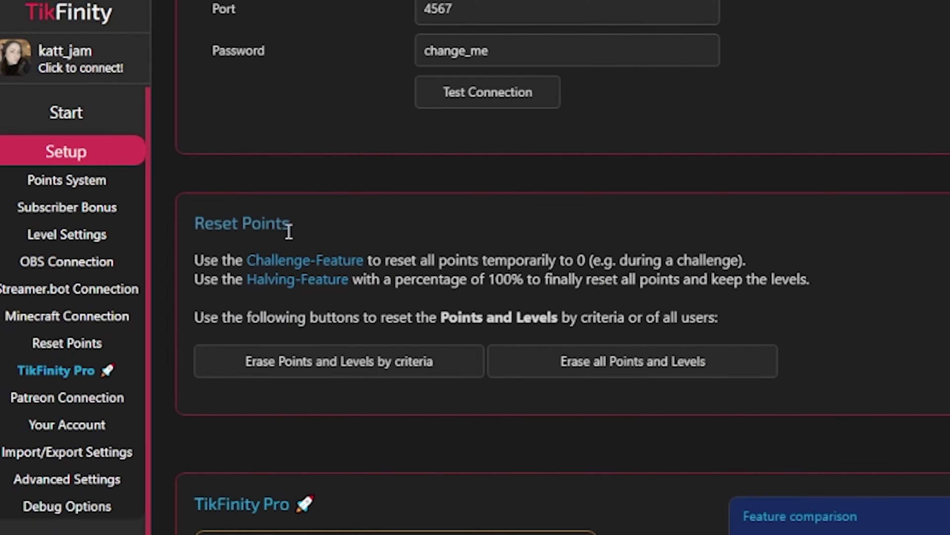
scroll(354, 276, down, 4)
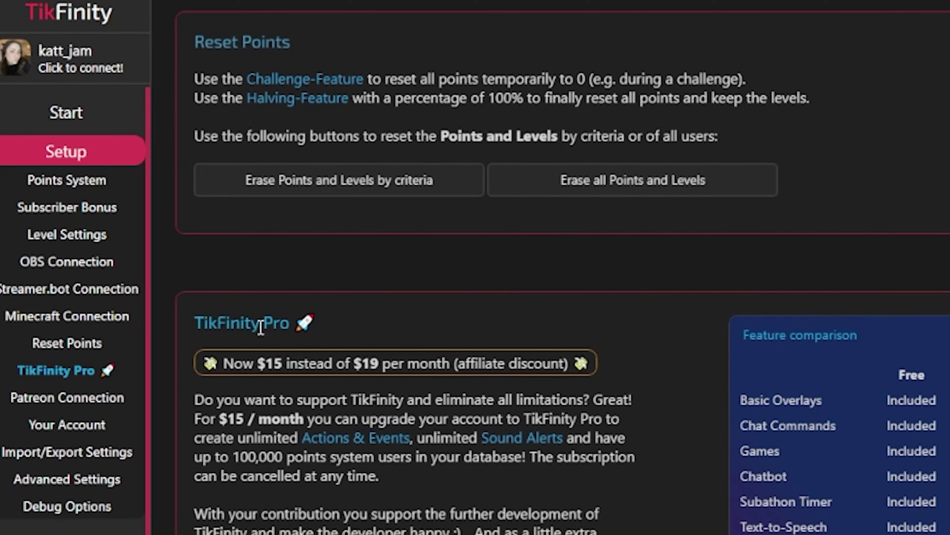
scroll(336, 371, down, 4)
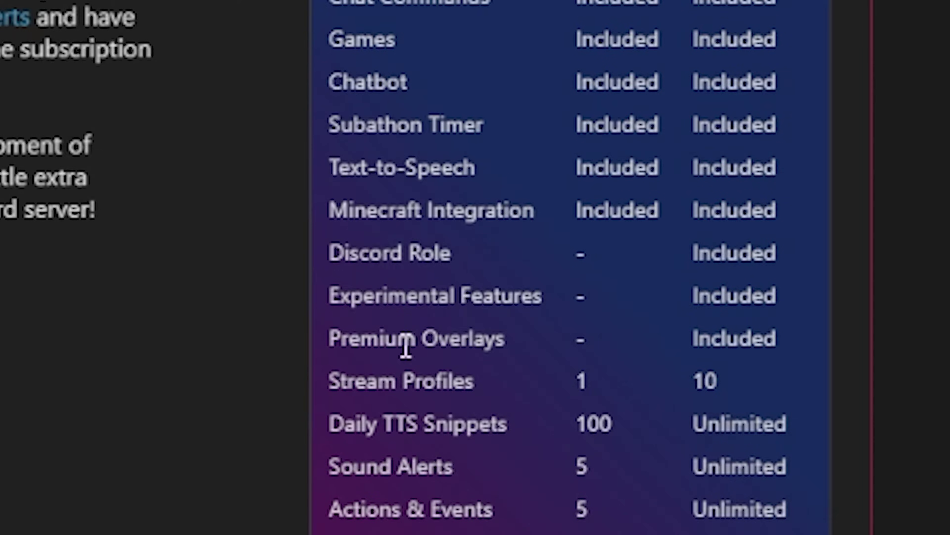
drag(697, 283, 608, 174)
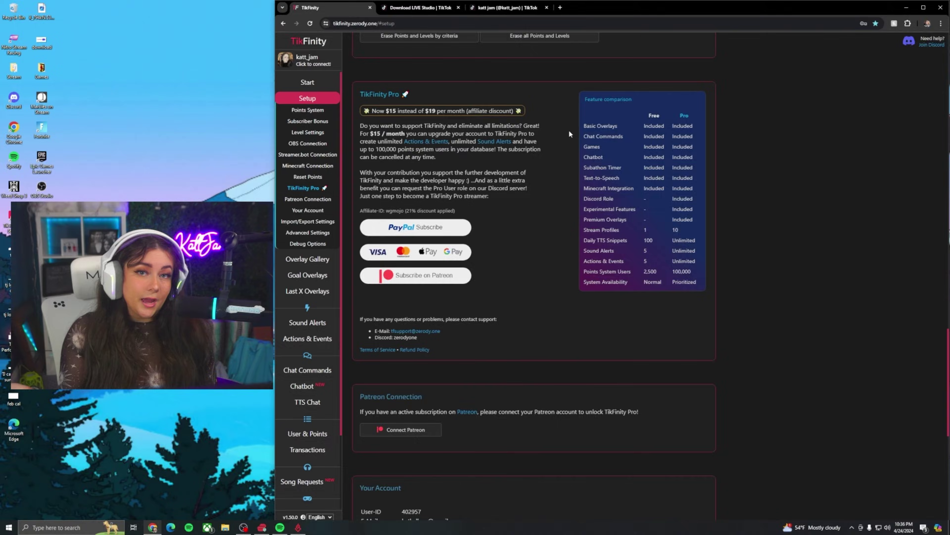
scroll(569, 129, up, 15)
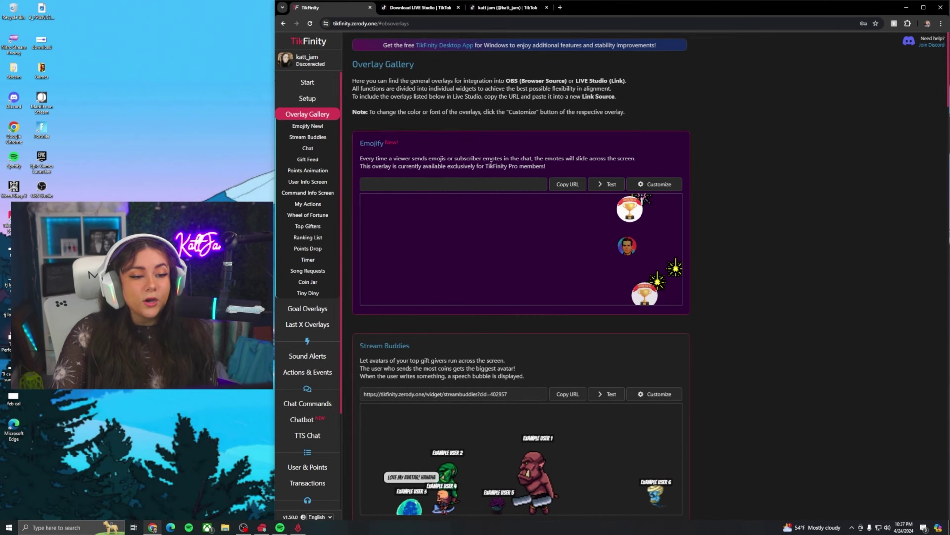
Browse the Overlay Gallery past Pro-only Emojify and User Info Screen down to My Actions
drag(486, 166, 536, 165)
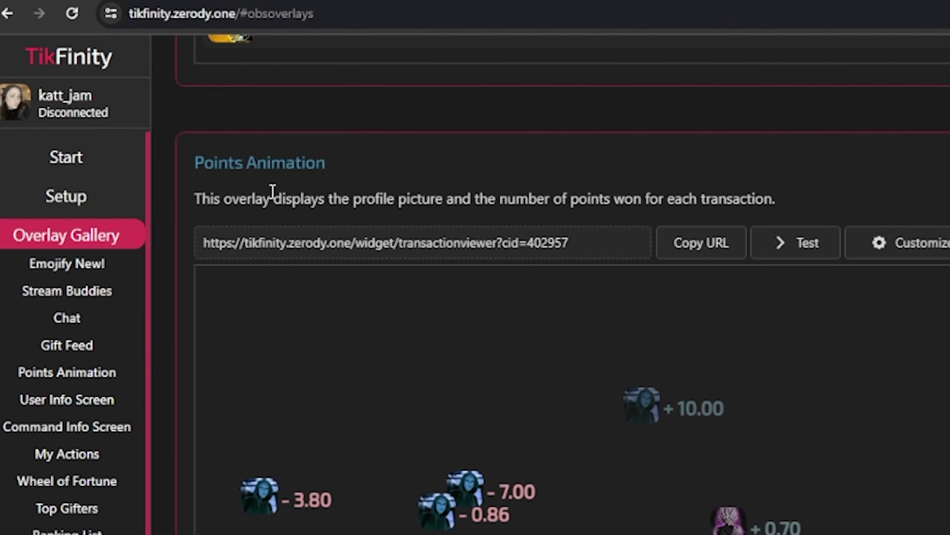
scroll(355, 207, down, 5)
drag(198, 155, 290, 176)
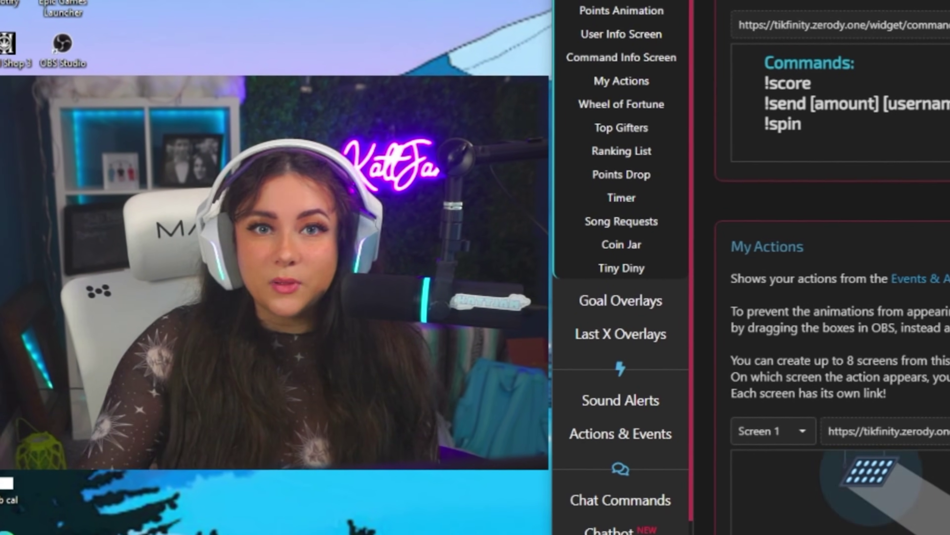
scroll(835, 300, down, 5)
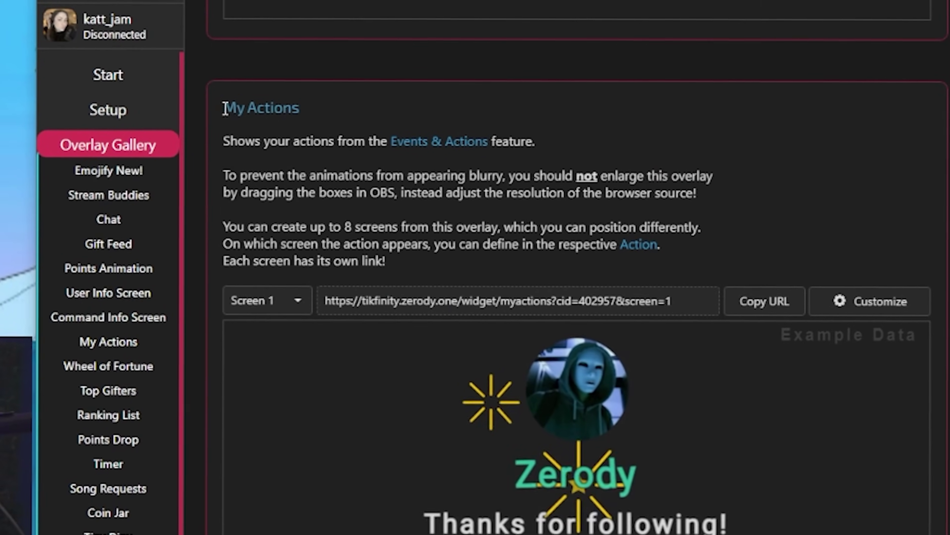
Copy the My Actions overlay URL from TikFinity's Overlay Gallery
drag(227, 101, 727, 251)
click(768, 299)
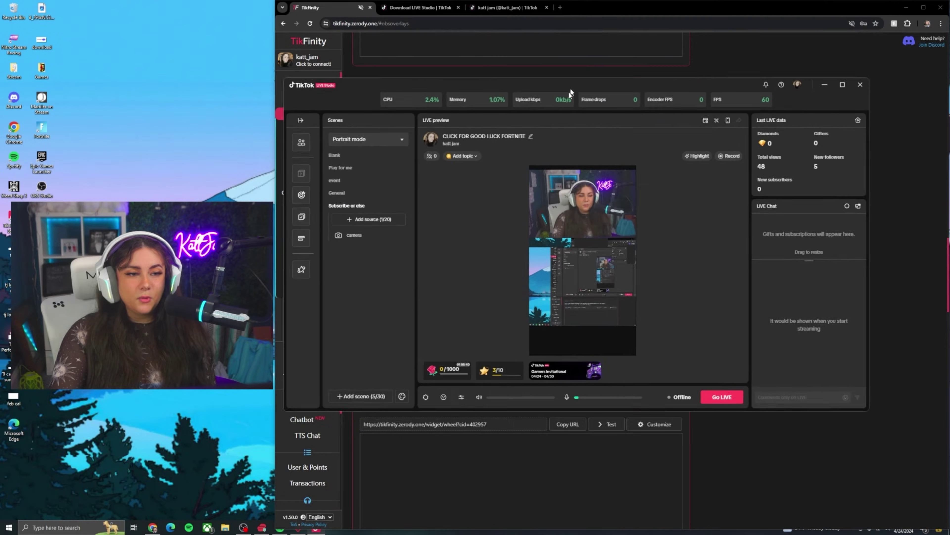
drag(575, 96, 563, 86)
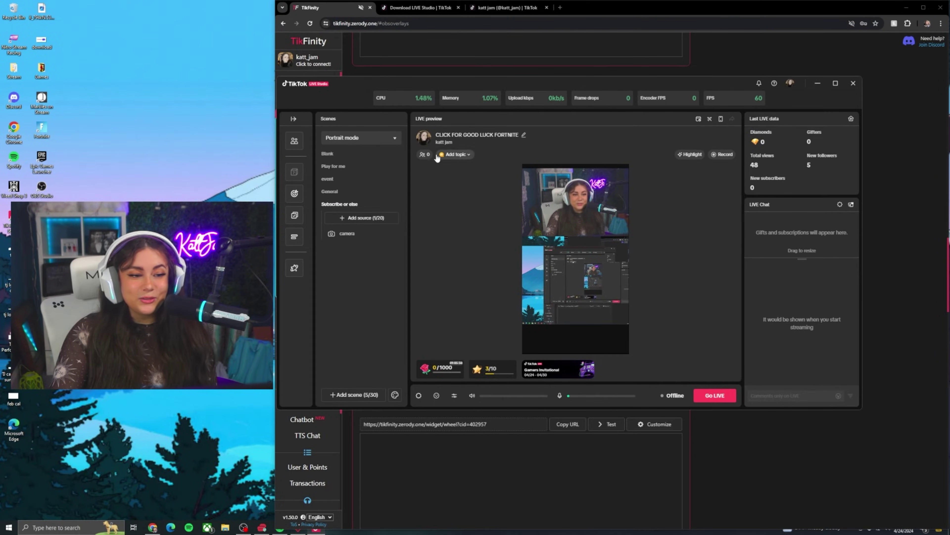
Add the My Actions URL as a Link source in LIVE Studio, placed upper right
click(354, 218)
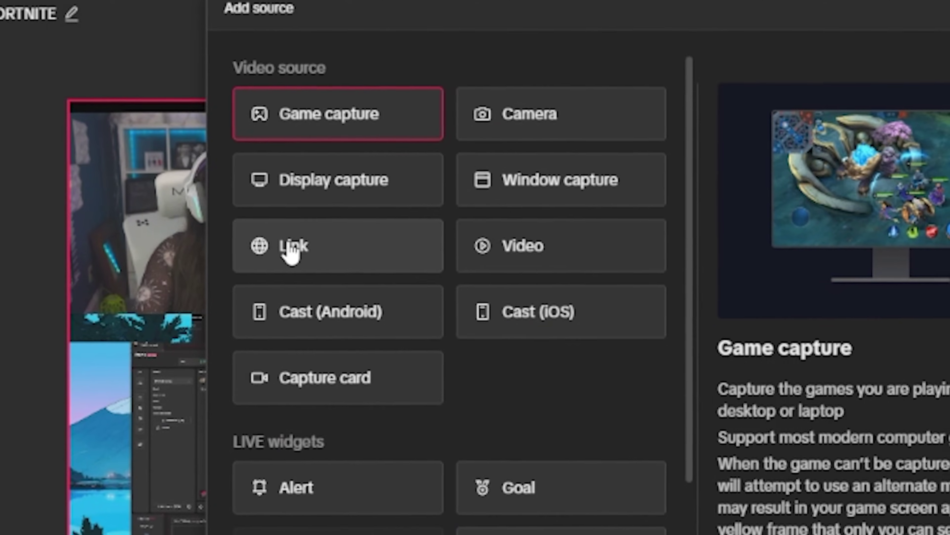
click(588, 215)
click(843, 346)
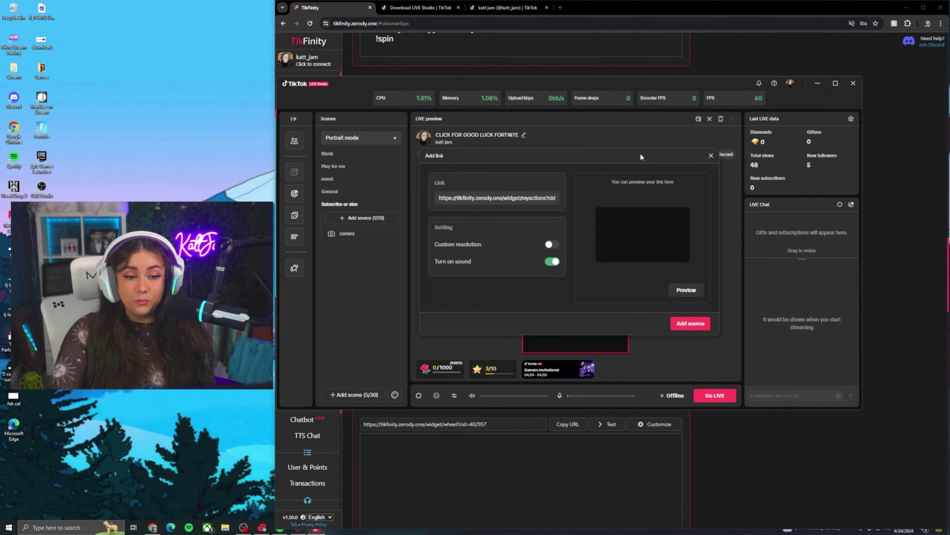
drag(640, 154, 418, 133)
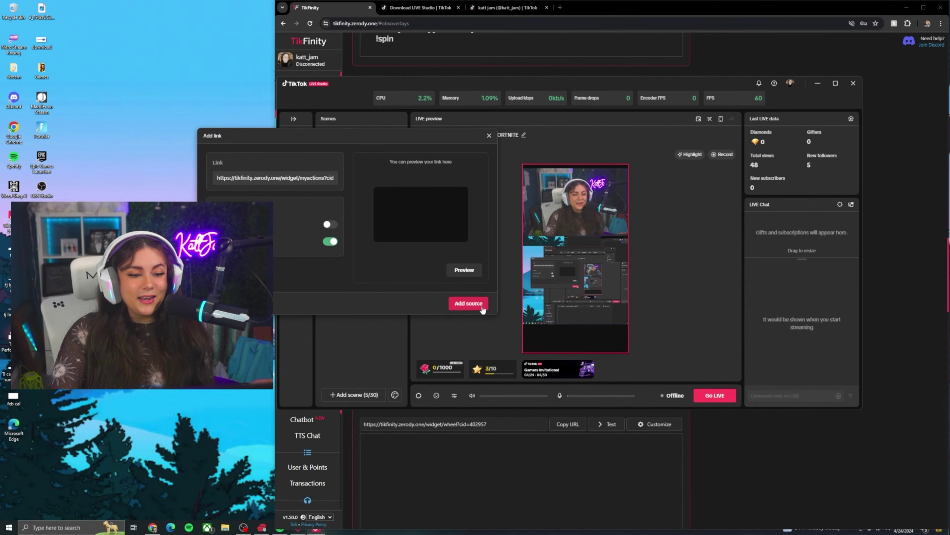
click(469, 304)
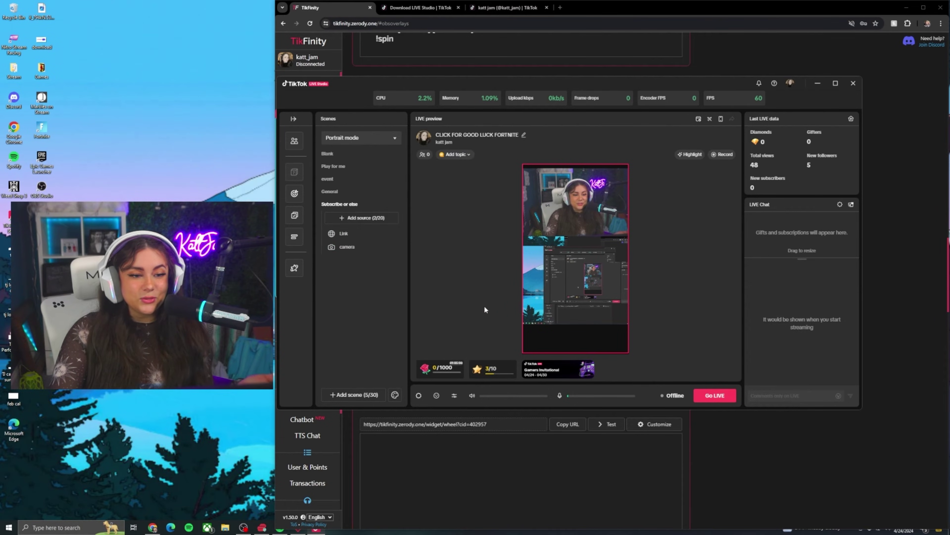
click(347, 239)
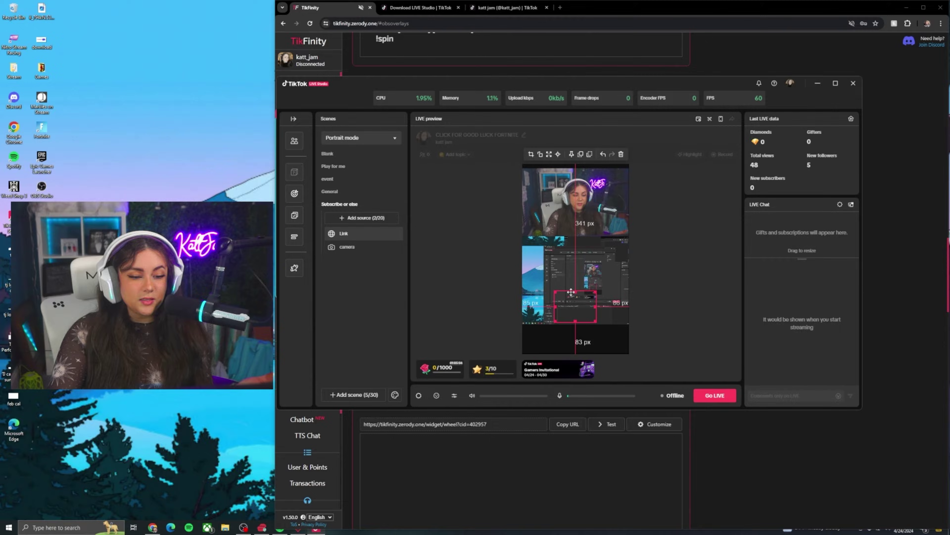
drag(570, 292, 613, 213)
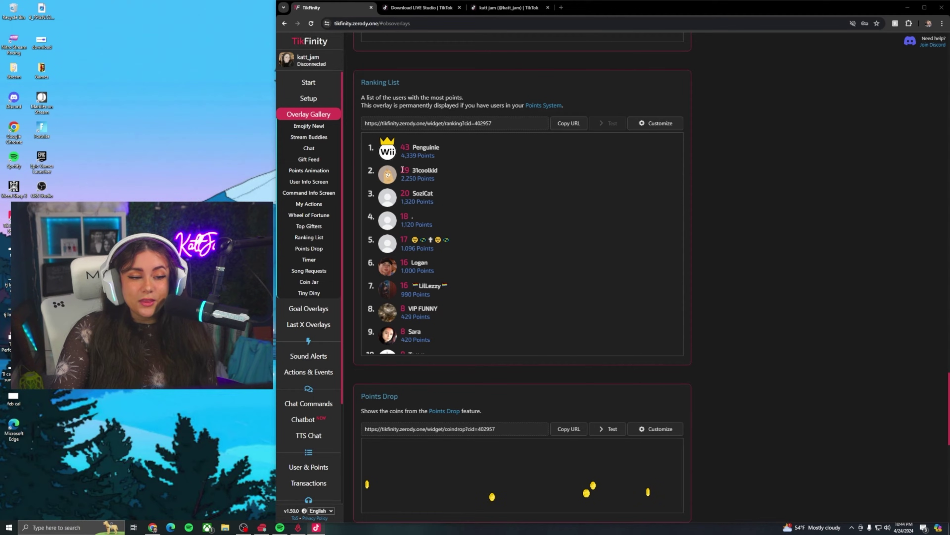
Scroll the Overlay Gallery from Tiny Diny back to the My Actions example alerts
scroll(397, 109, down, 8)
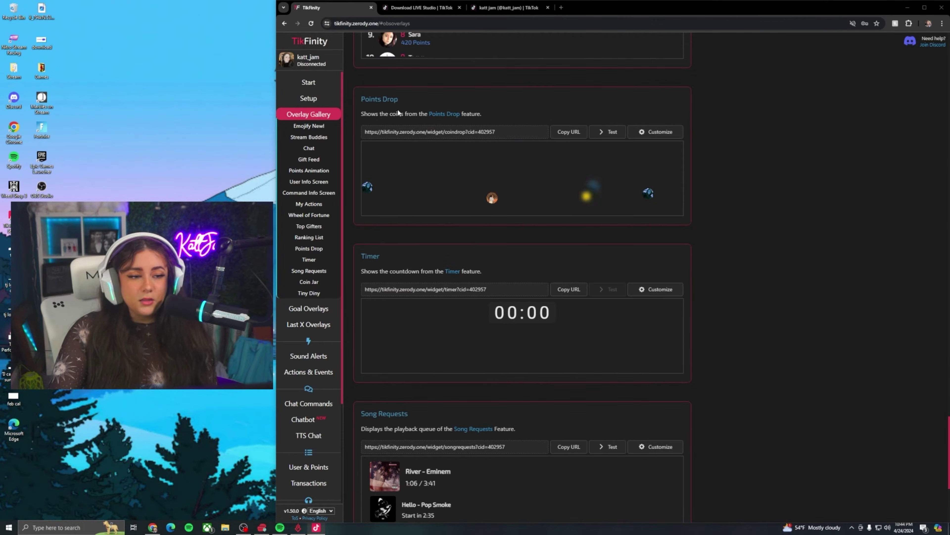
scroll(423, 190, down, 4)
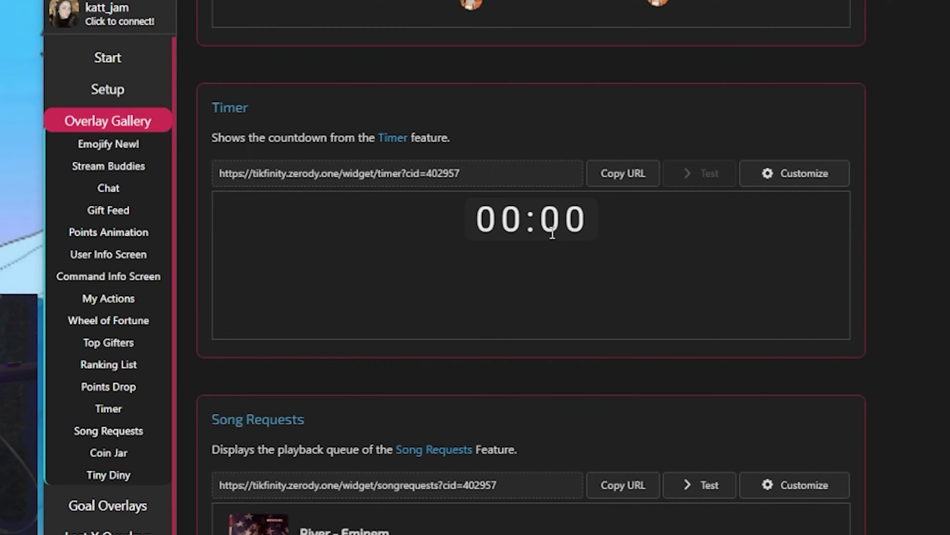
scroll(552, 233, down, 3)
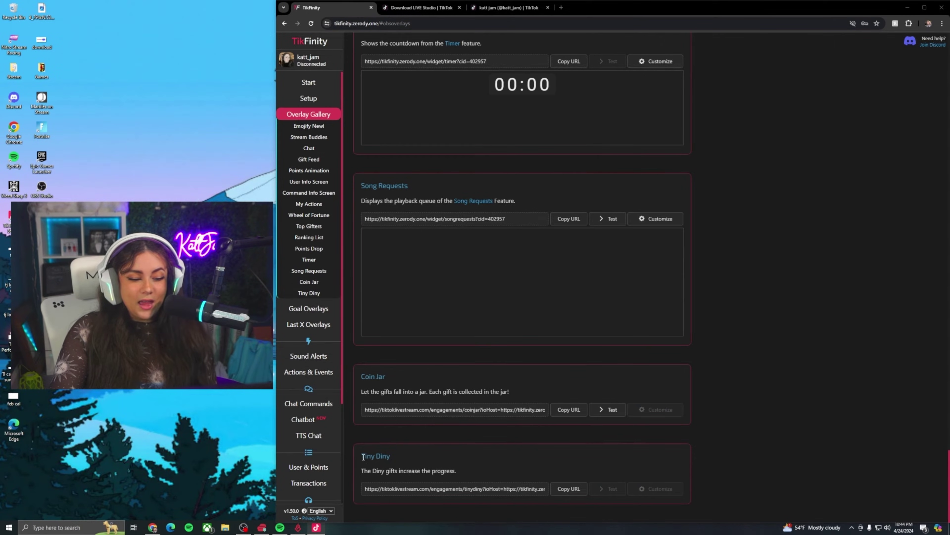
scroll(361, 455, up, 15)
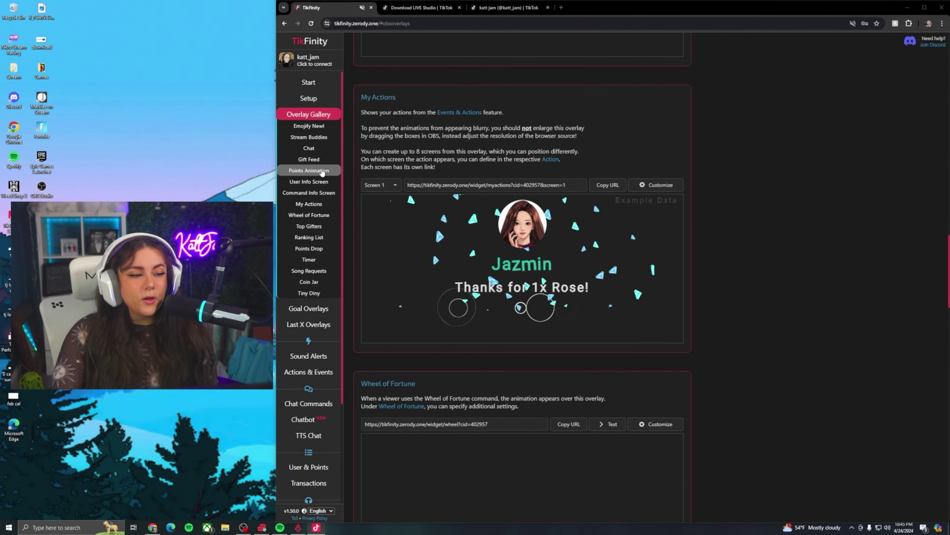
Open Goal Overlays and look through the Likes, Shares, Follows and custom goal sections
click(315, 309)
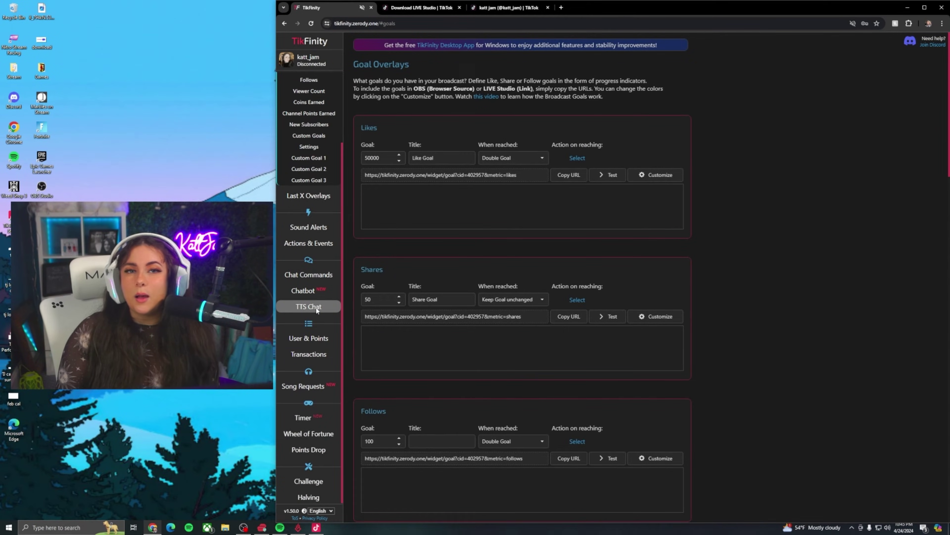
scroll(316, 308, up, 3)
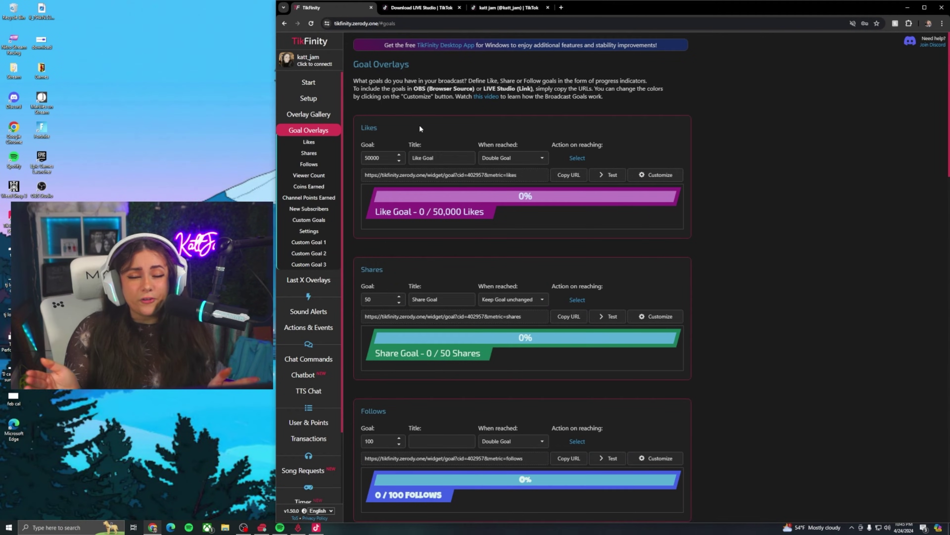
scroll(385, 246, down, 5)
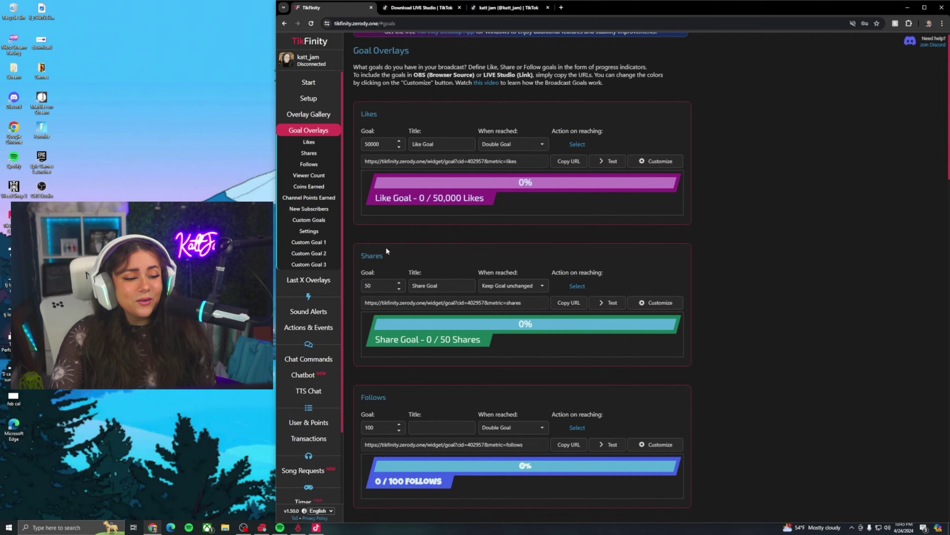
scroll(365, 190, down, 4)
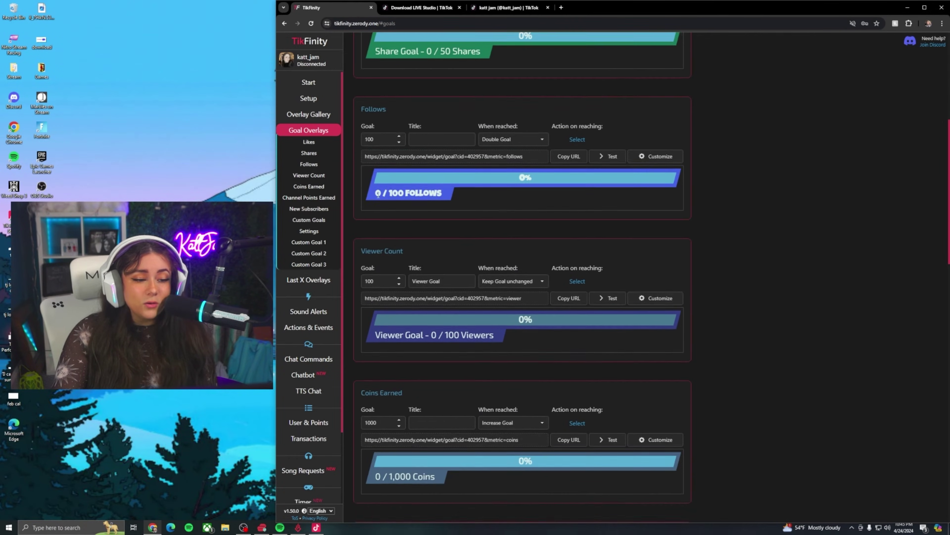
scroll(376, 277, down, 6)
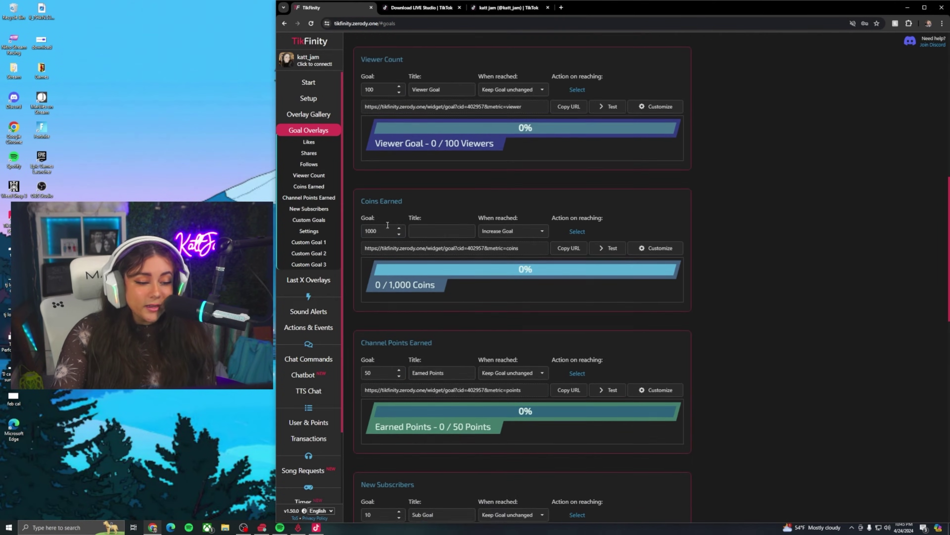
scroll(413, 181, down, 3)
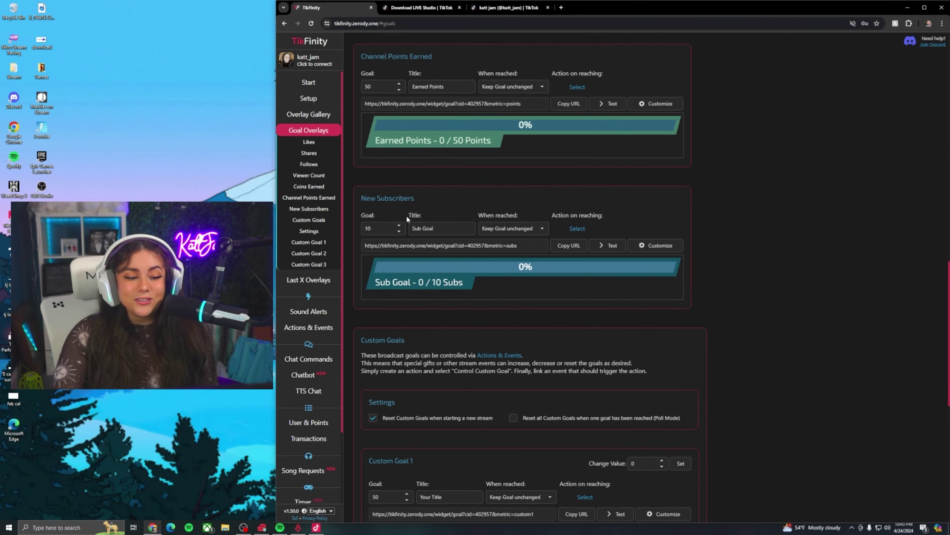
scroll(411, 216, down, 6)
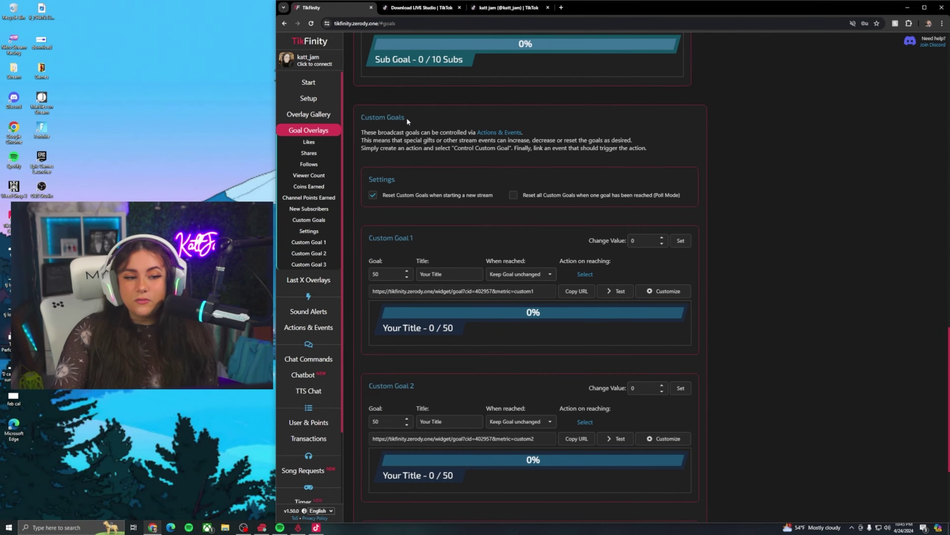
scroll(469, 203, down, 5)
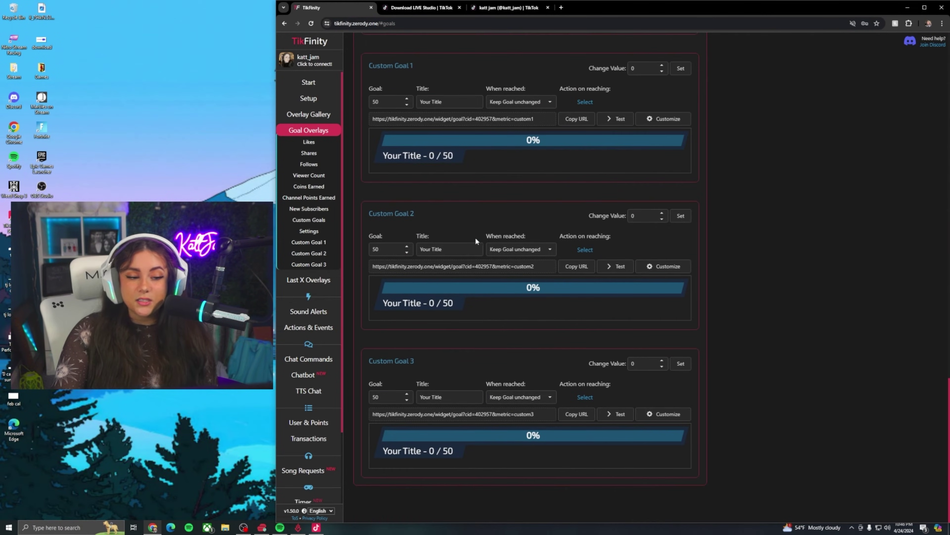
scroll(475, 237, up, 10)
scroll(460, 187, up, 4)
scroll(462, 231, up, 15)
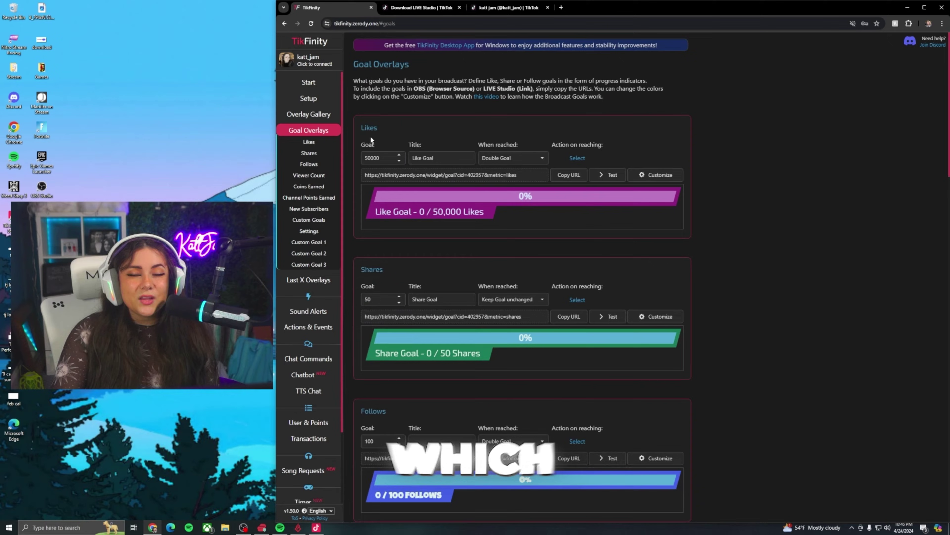
scroll(787, 205, down, 5)
Lower the Likes goal target to 100
scroll(388, 262, down, 5)
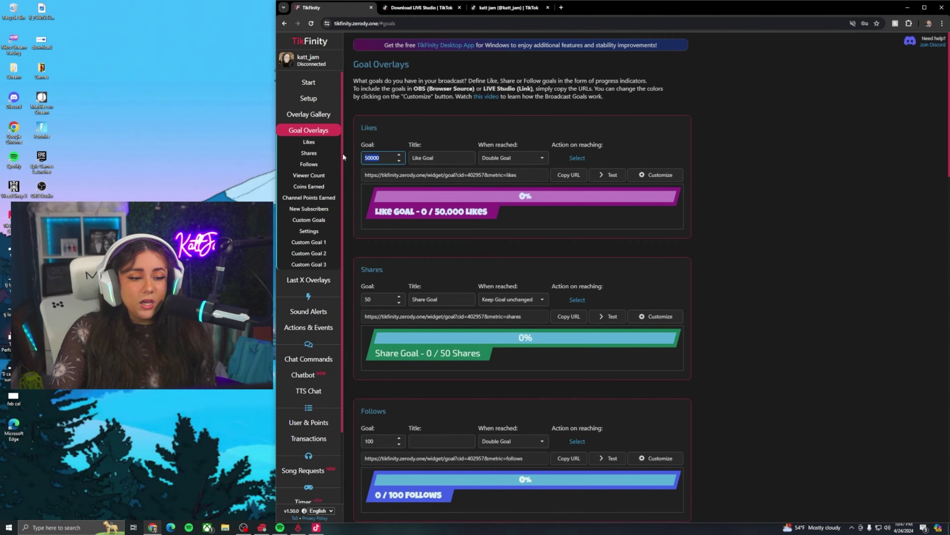
text(10000)
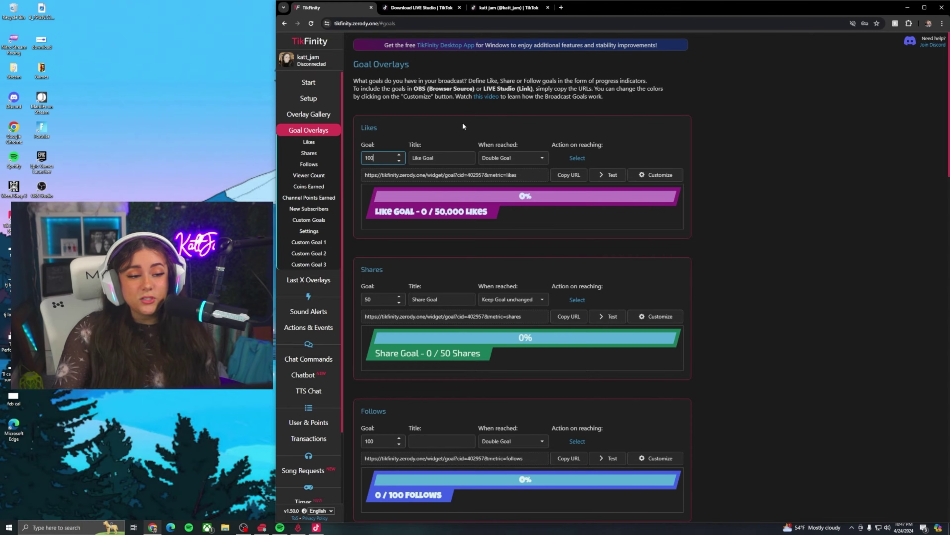
key(BackSpace)
key(BackSpace)
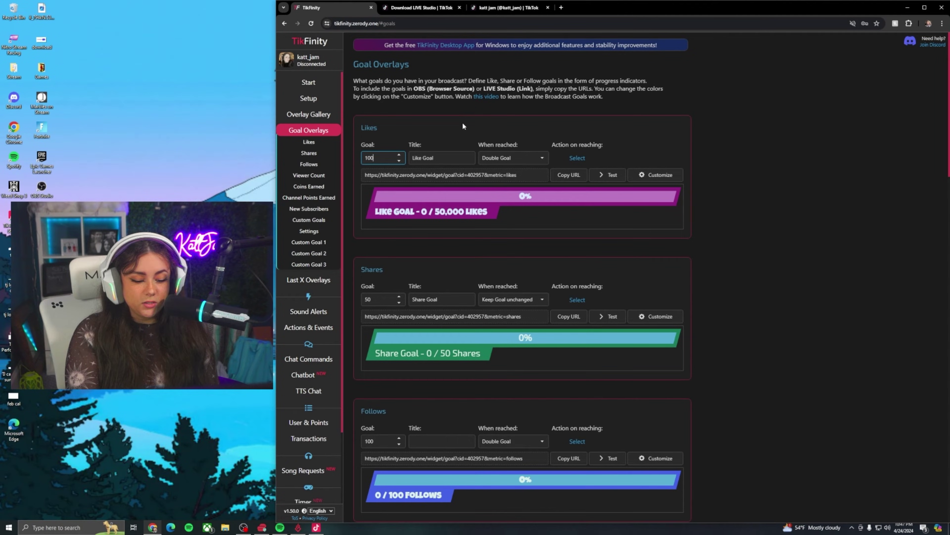
click(501, 117)
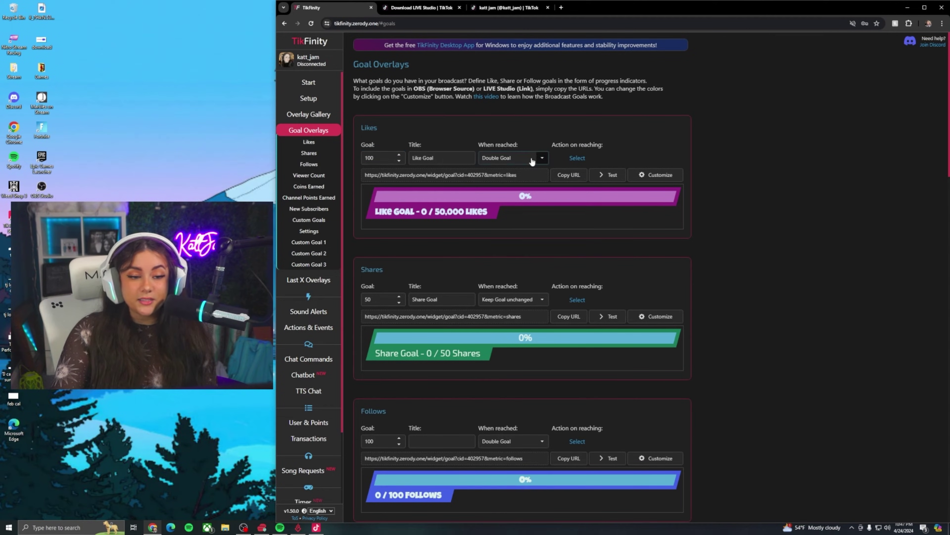
Try sample titles such as 'Spicy Noodle Challenge', then set the title back to 'Like Goal'
click(444, 157)
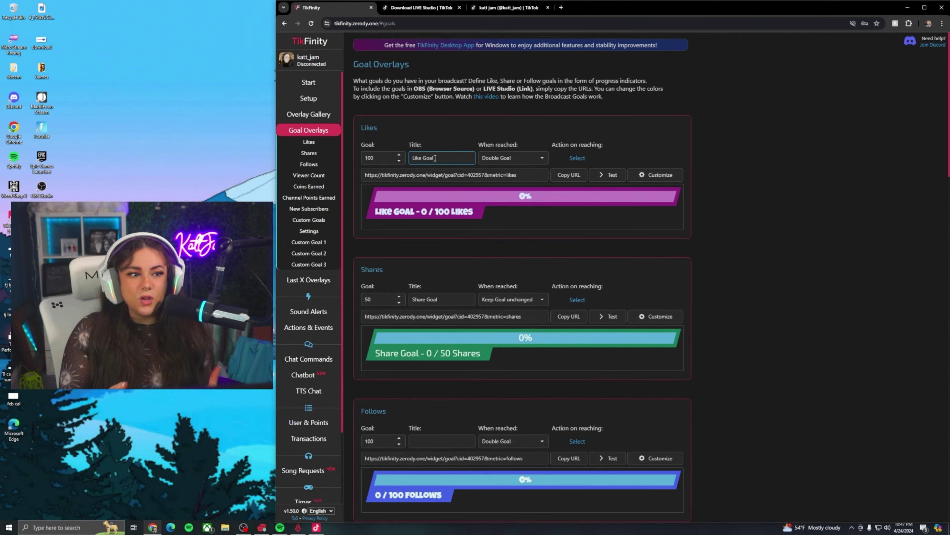
key(BackSpace)
key(BackSpace)
key(BackSpace)
key(BackSpace)
key(BackSpace)
key(BackSpace)
key(BackSpace)
key(BackSpace)
key(BackSpace)
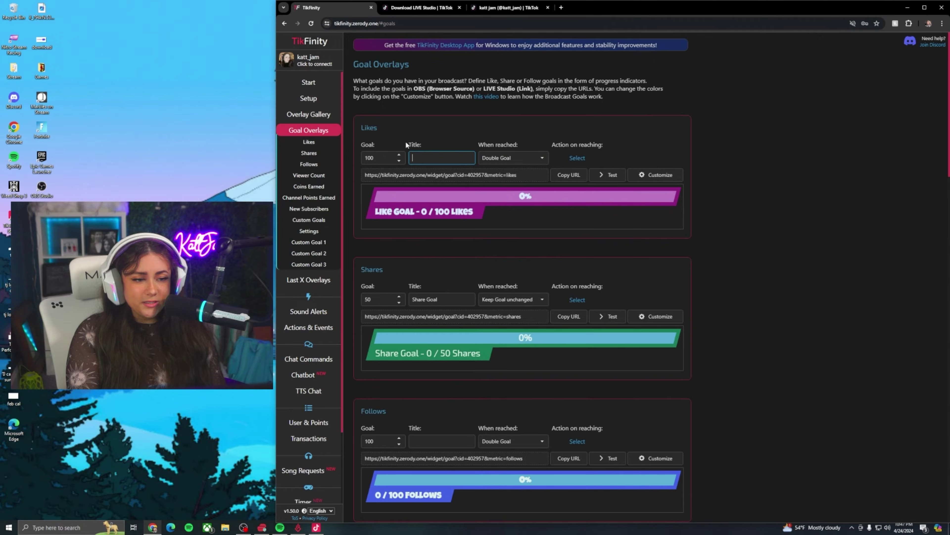
text(hey gtuy)
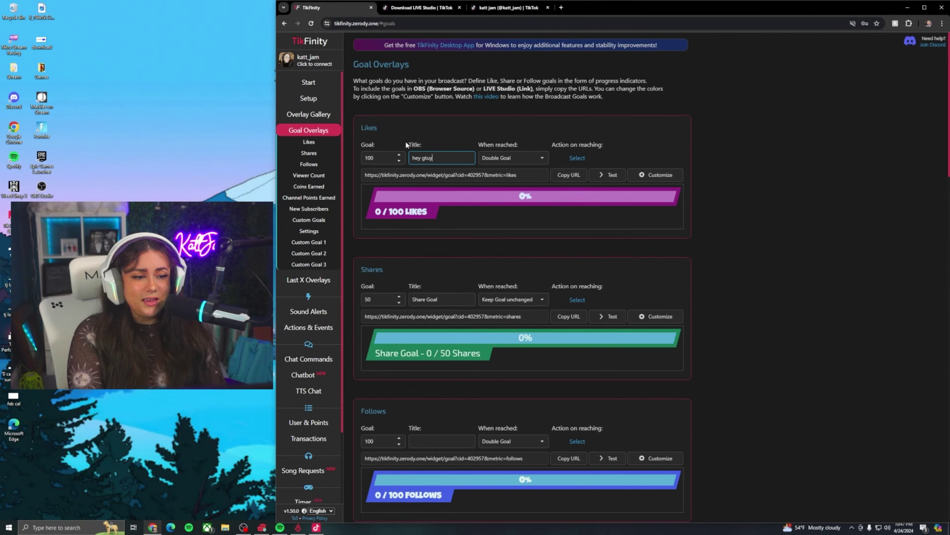
key(BackSpace)
key(BackSpace)
key(BackSpace)
text(uy)
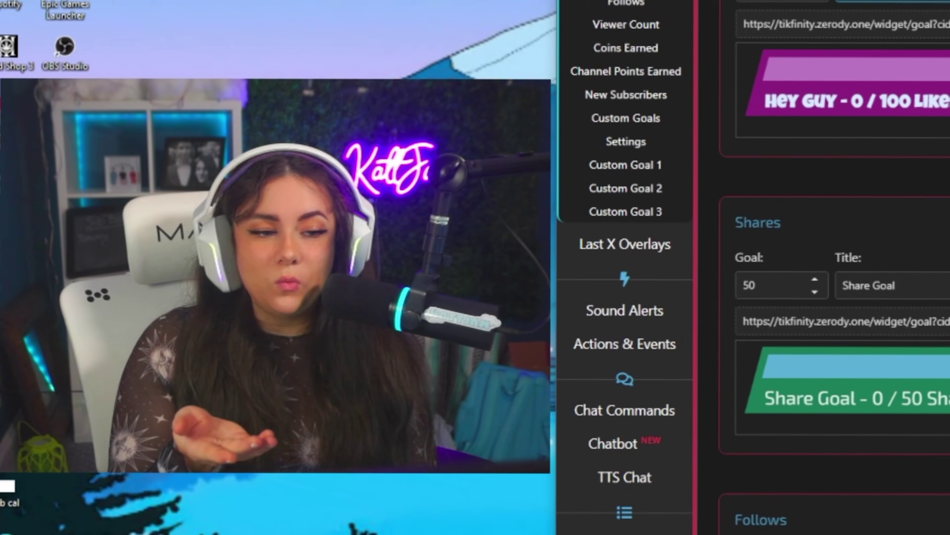
text(s)
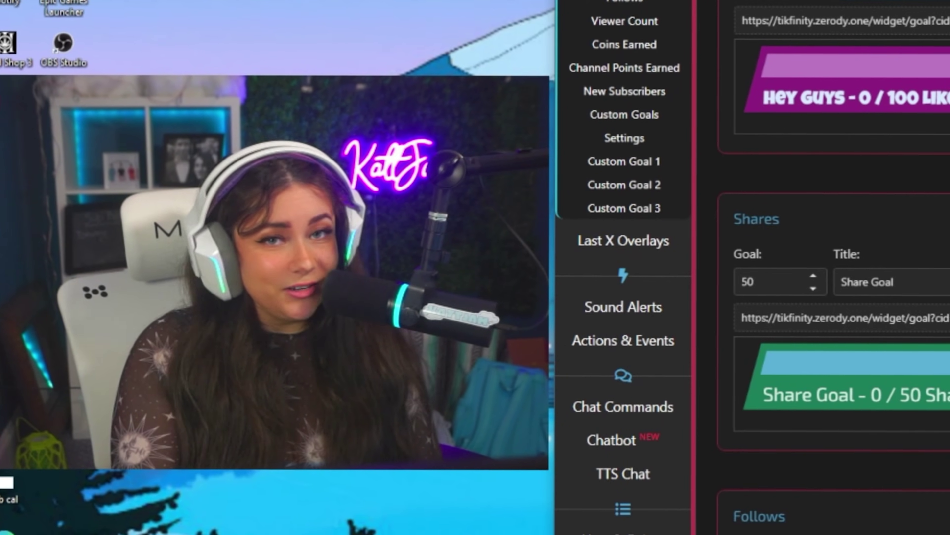
key(BackSpace)
key(BackSpace)
key(BackSpace)
key(BackSpace)
key(BackSpace)
key(BackSpace)
key(BackSpace)
key(BackSpace)
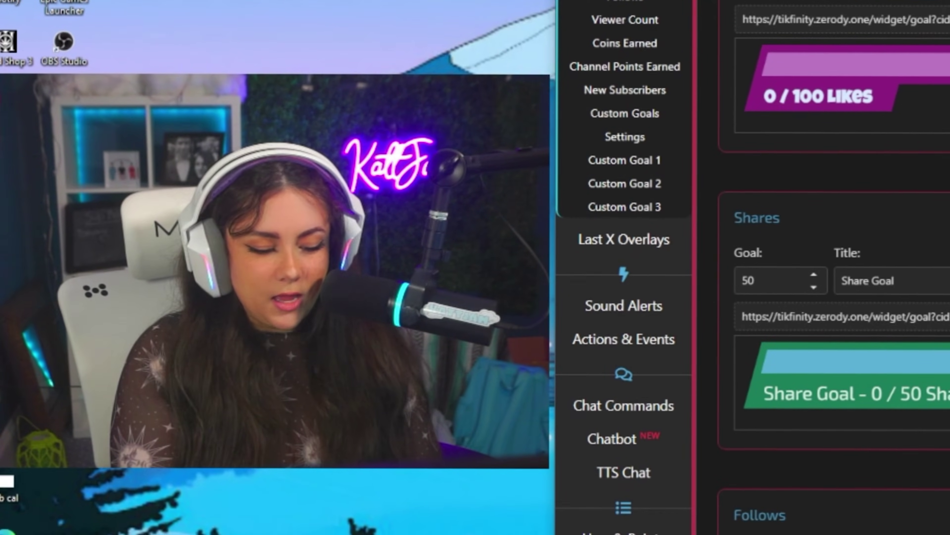
text(Spicy Noodle C)
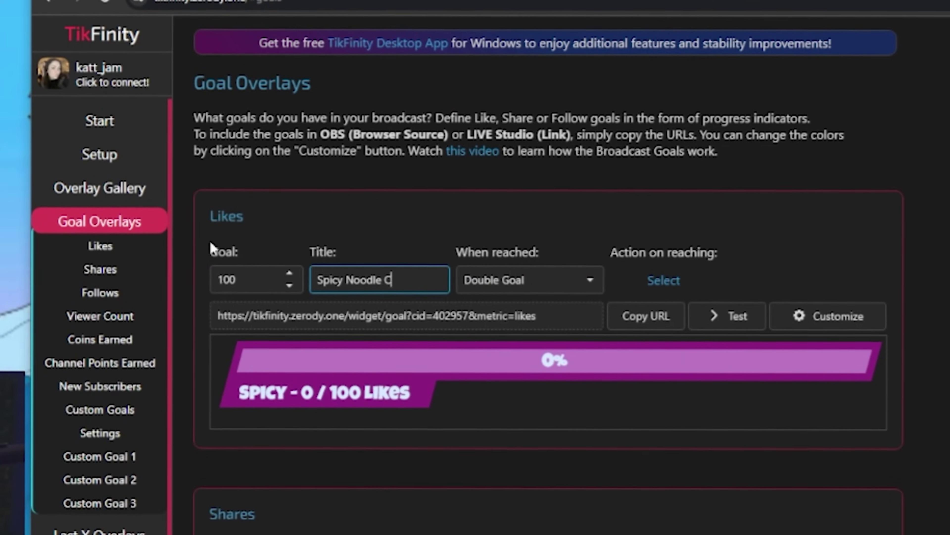
text(hallenge)
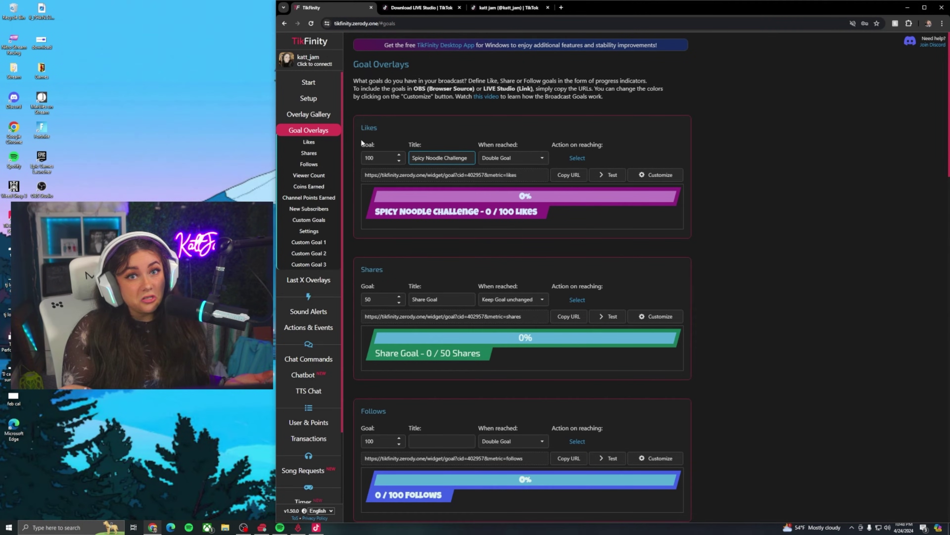
key(ctrl+a)
text(Like)
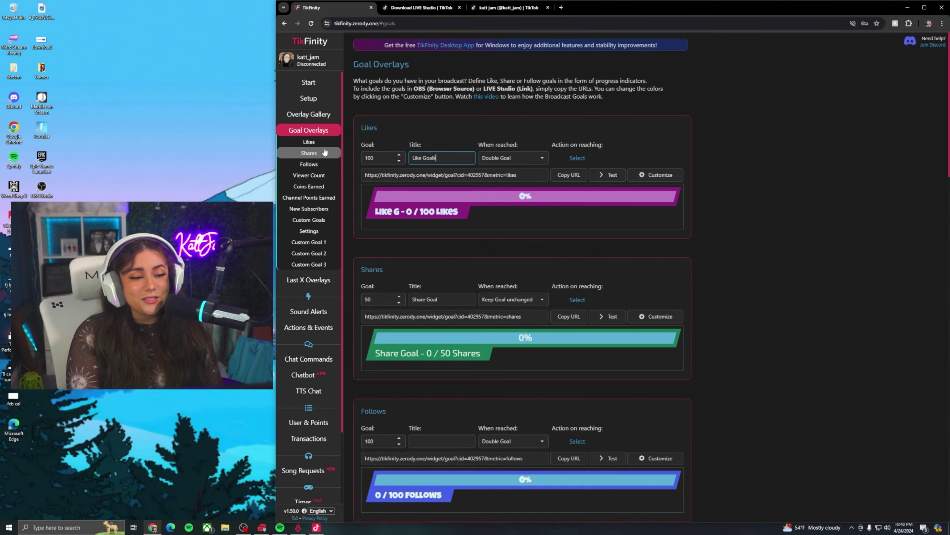
text( Goal)
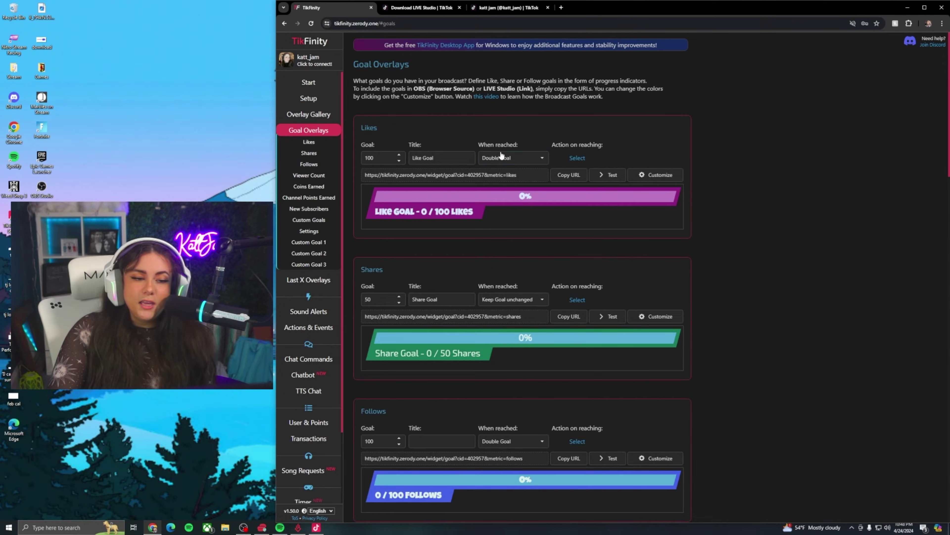
Change the Likes goal's When reached action from Double Goal to Increase Goal, then Hide Goal
click(544, 159)
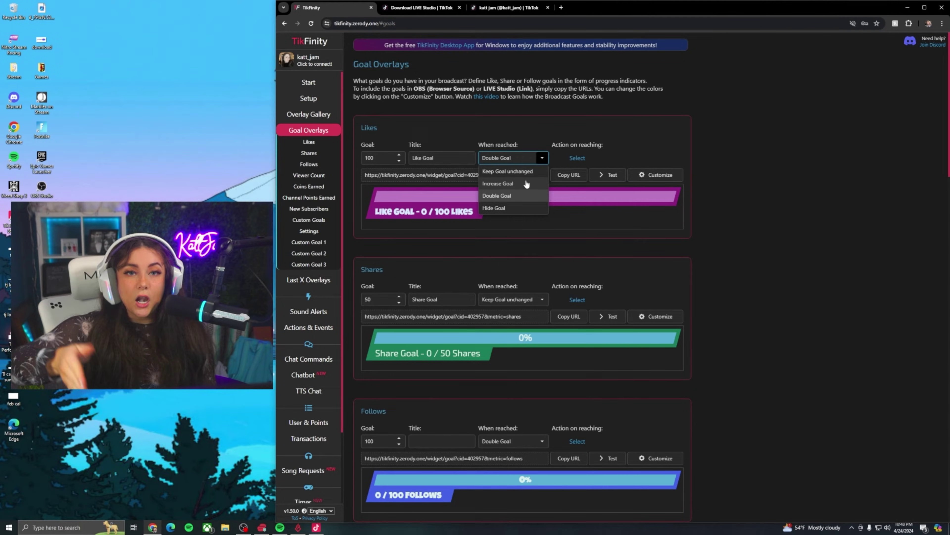
click(526, 183)
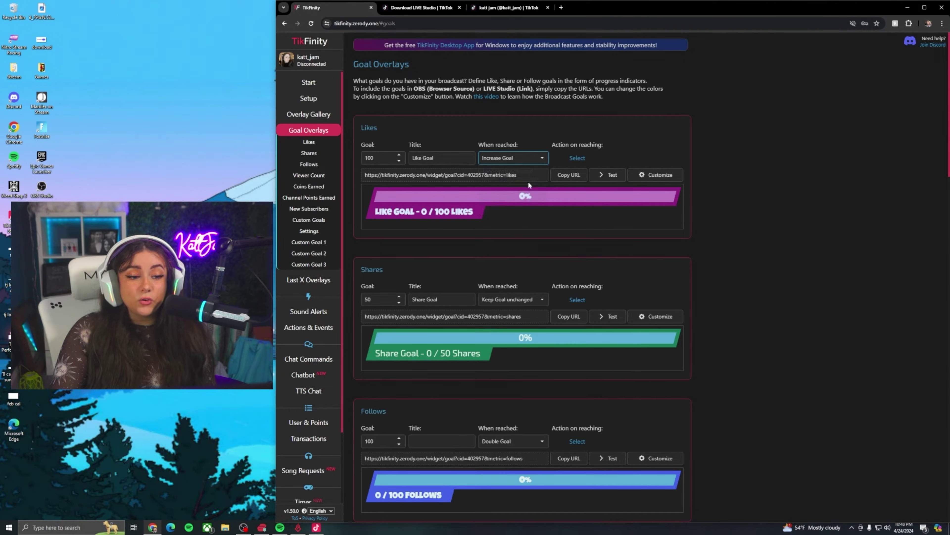
click(543, 160)
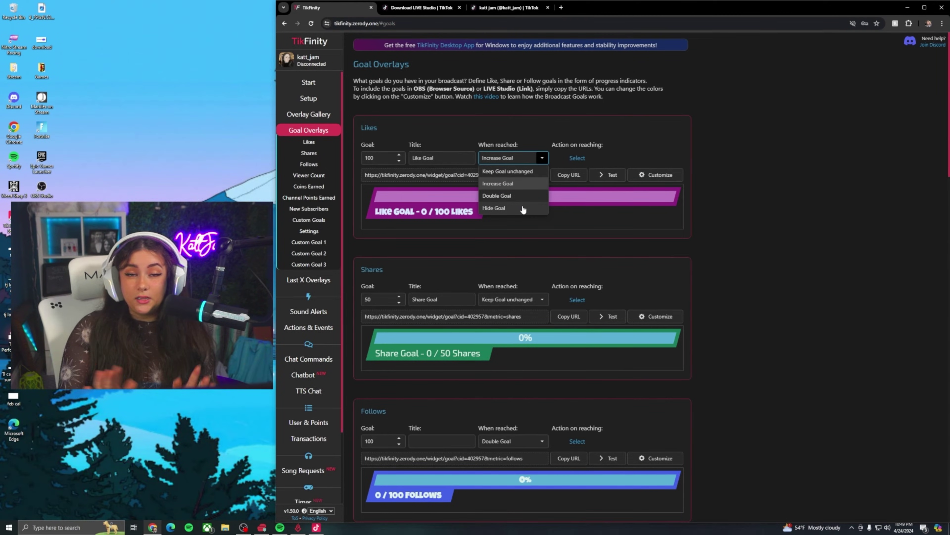
click(523, 208)
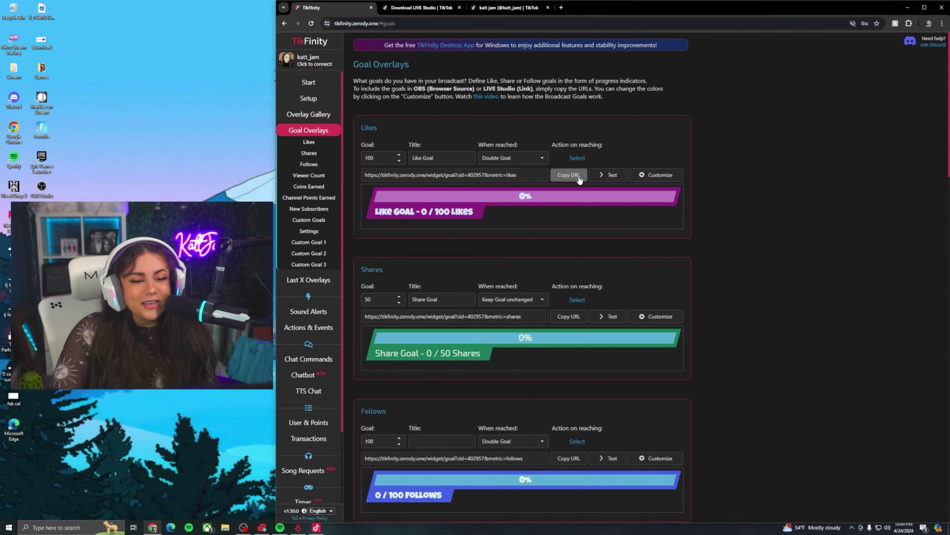
Copy the Likes goal URL and add it to LIVE Studio as a Link source
click(578, 175)
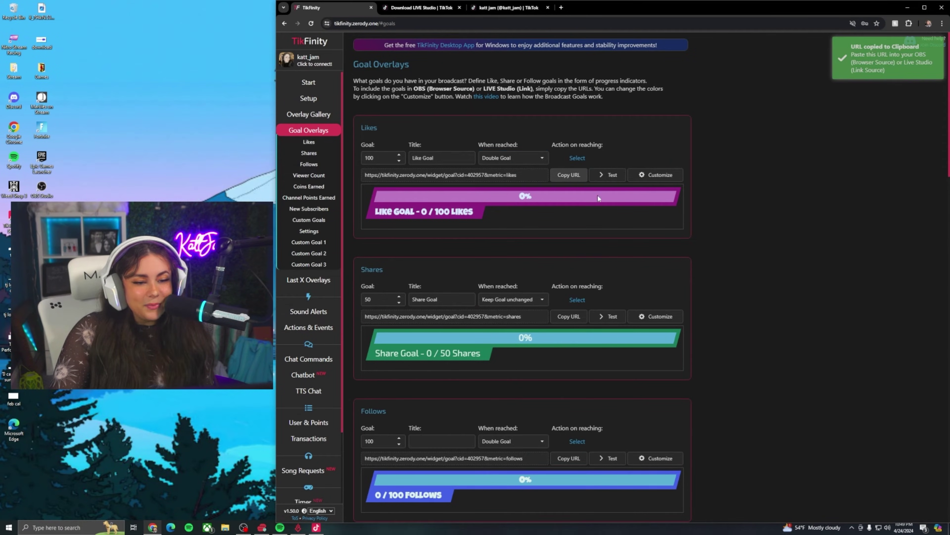
key(alt+Tab)
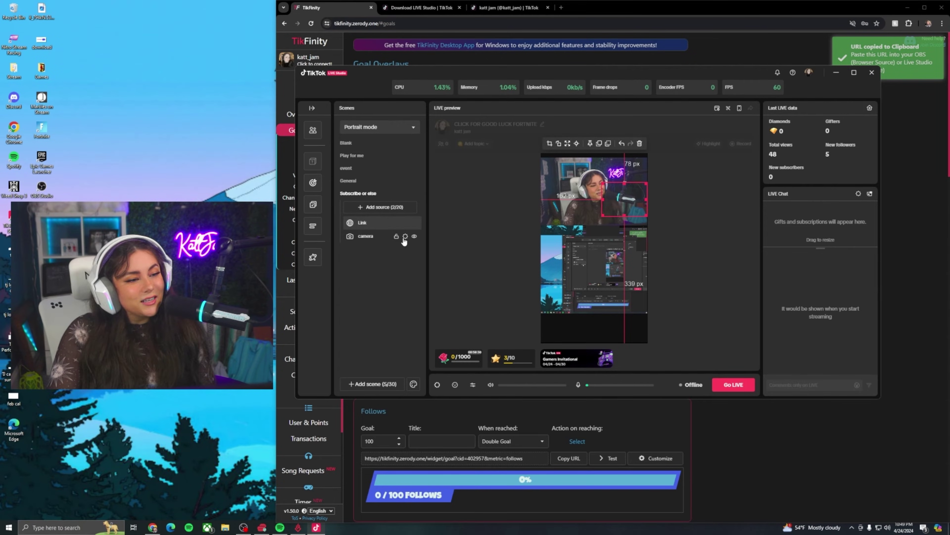
click(388, 207)
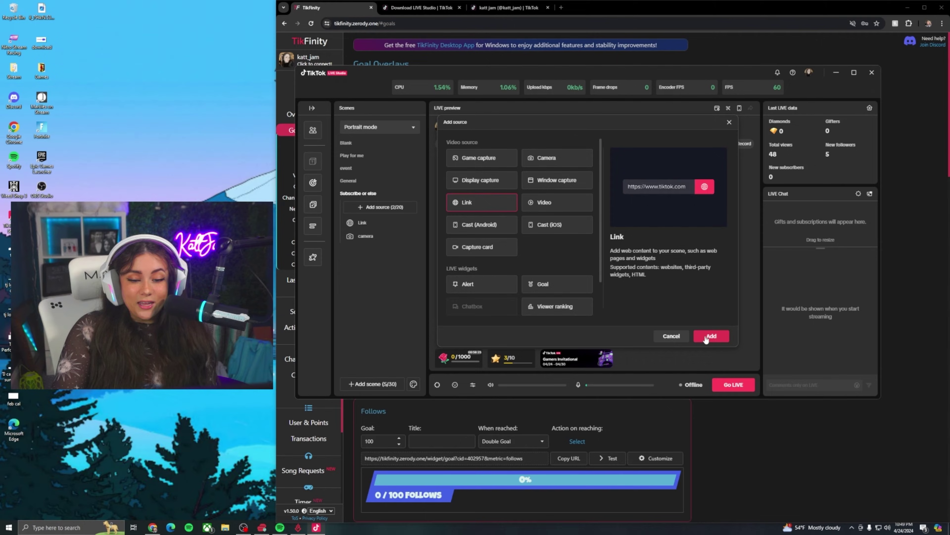
click(707, 336)
click(516, 186)
key(ctrl+v)
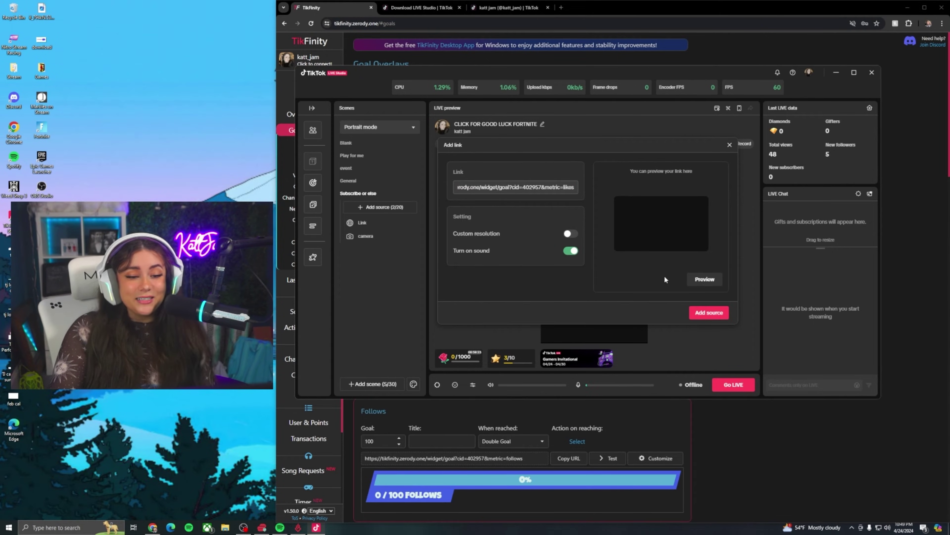
click(708, 312)
Enlarge the Like Goal bar and position it beneath the camera
click(587, 276)
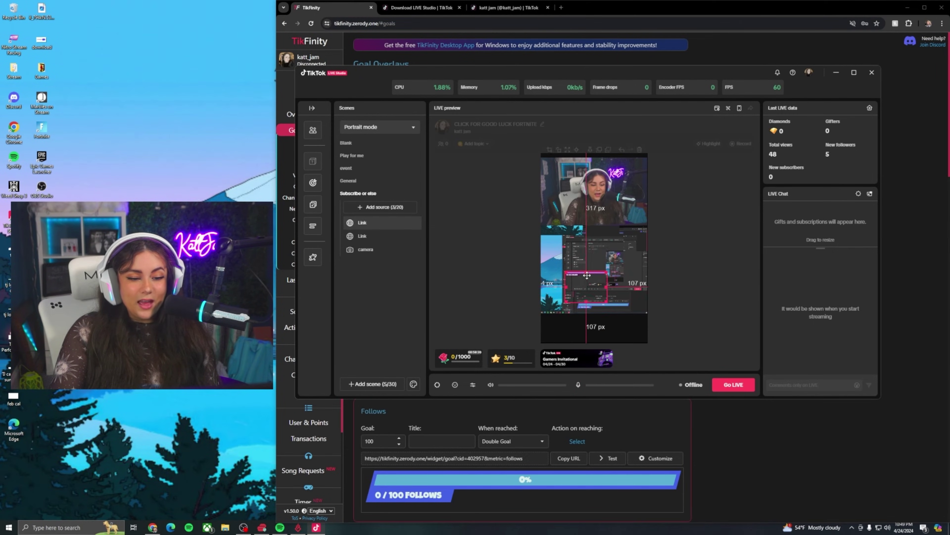
drag(587, 275, 604, 217)
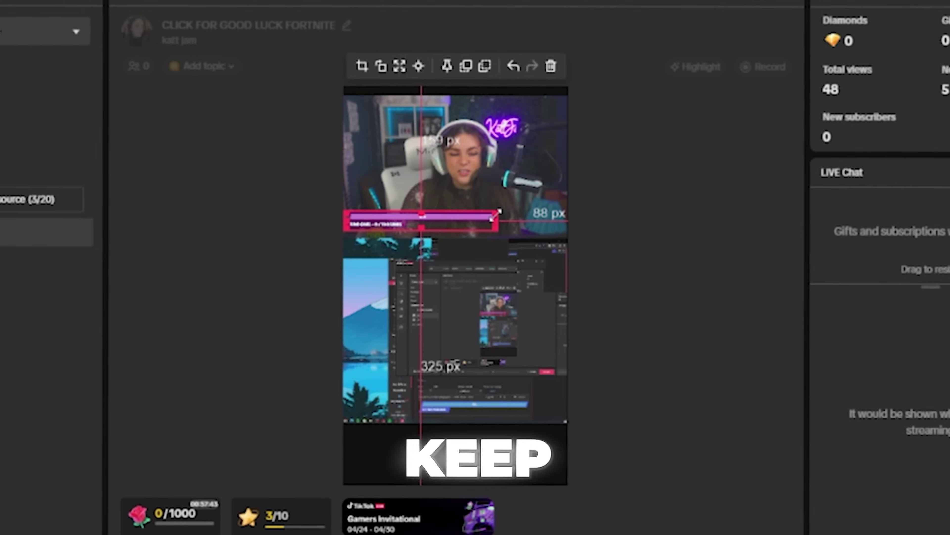
drag(501, 216, 517, 222)
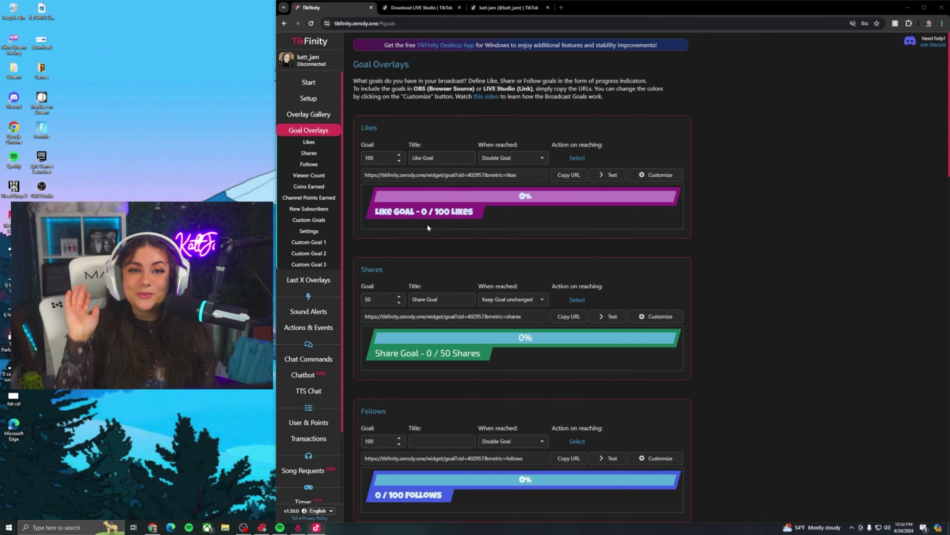
Open Last X Overlays and scroll through the follower, gifter, subscriber, share, like and chatter cards
scroll(427, 224, down, 2)
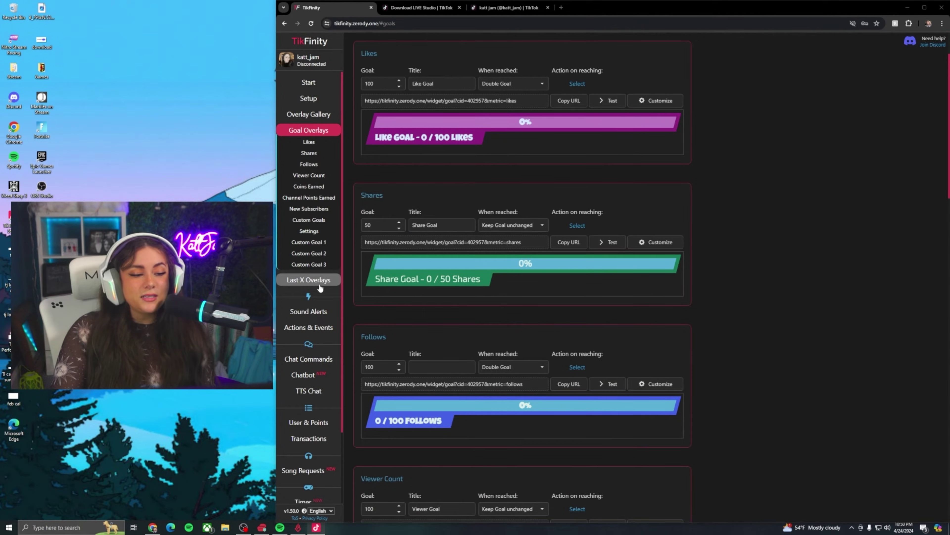
click(308, 280)
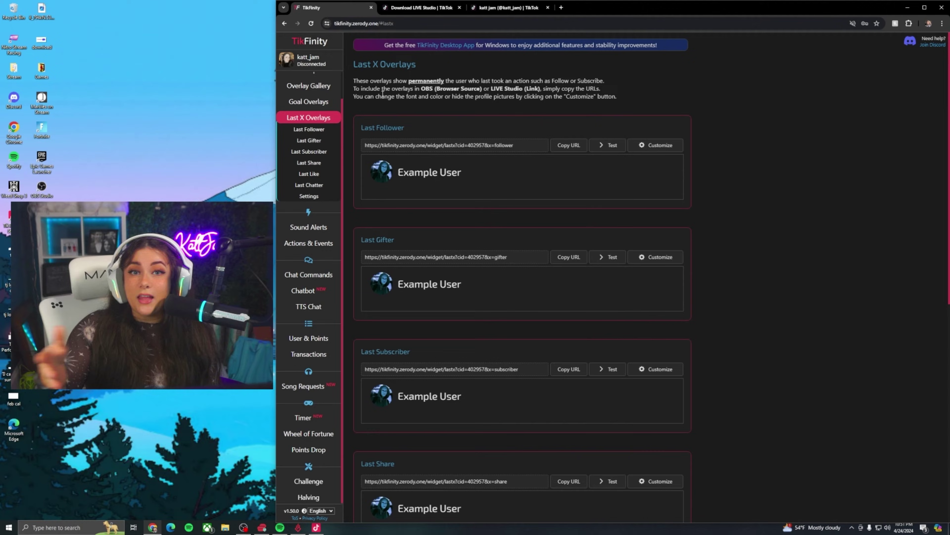
scroll(382, 93, down, 2)
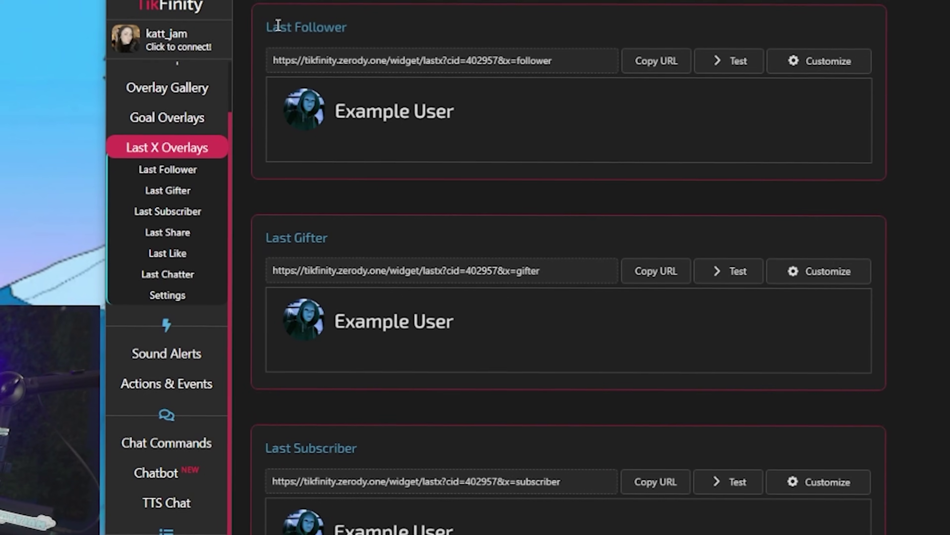
scroll(282, 238, down, 3)
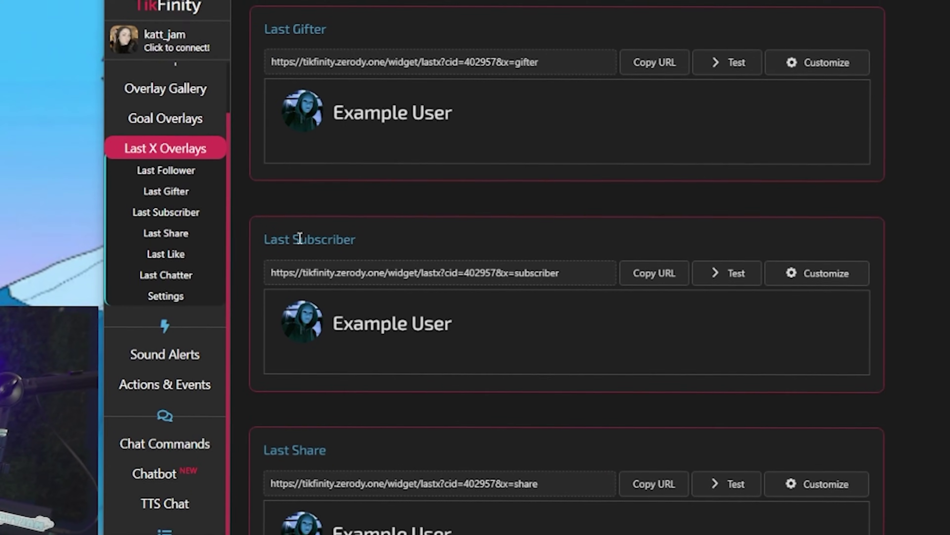
scroll(296, 244, down, 3)
scroll(301, 248, down, 3)
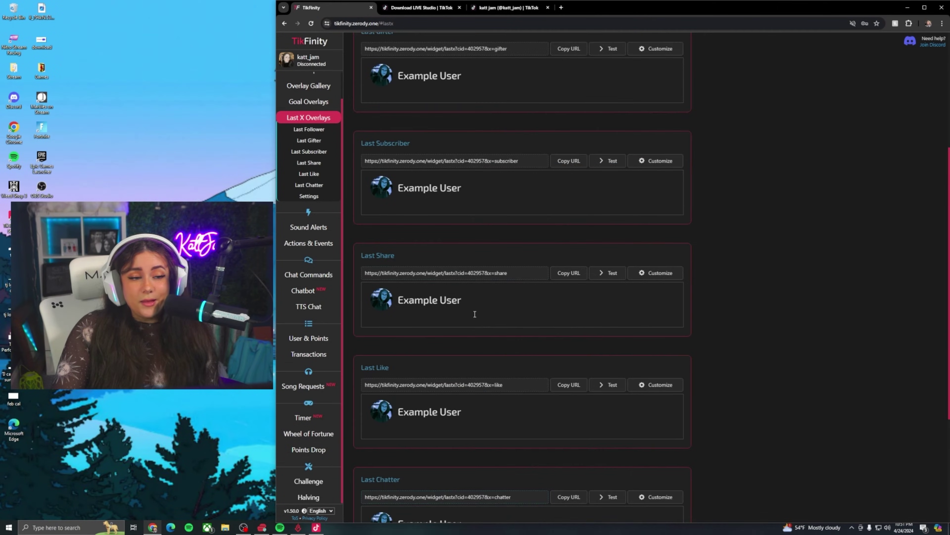
scroll(477, 515, up, 10)
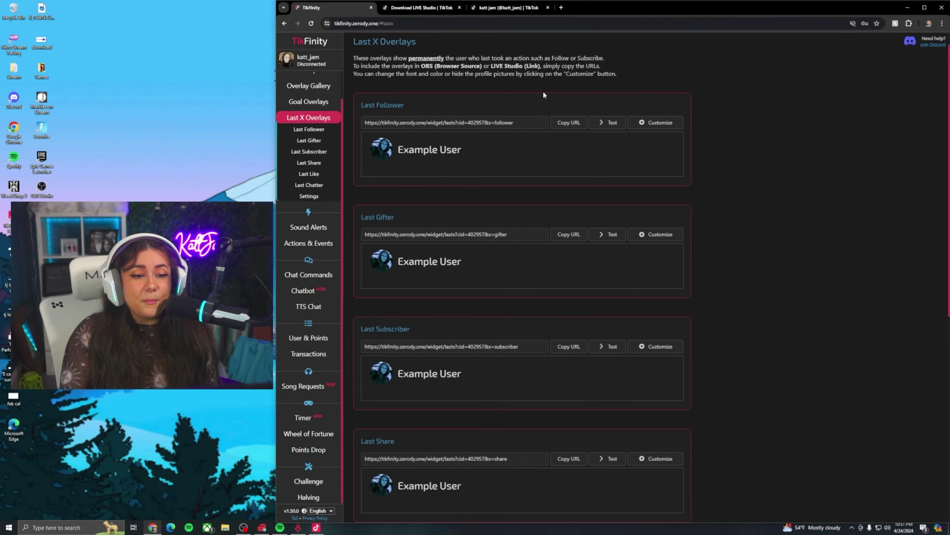
Copy the Last Follower overlay URL and paste it into a new Link source in LIVE Studio
click(566, 124)
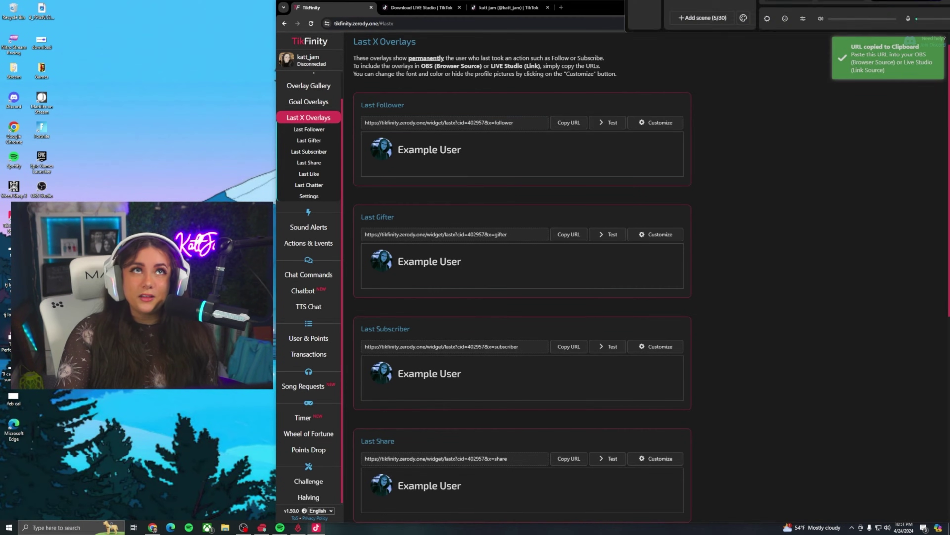
key(alt+Tab)
click(367, 215)
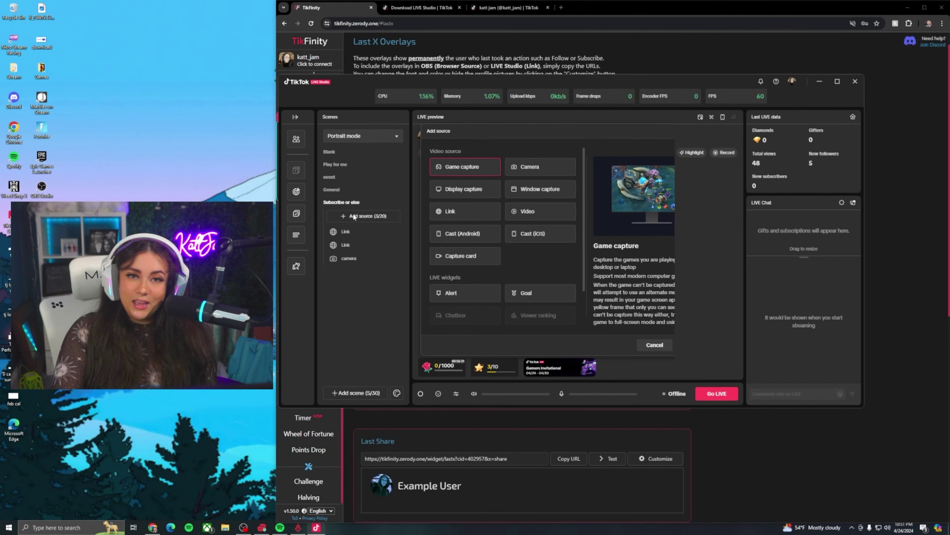
click(469, 218)
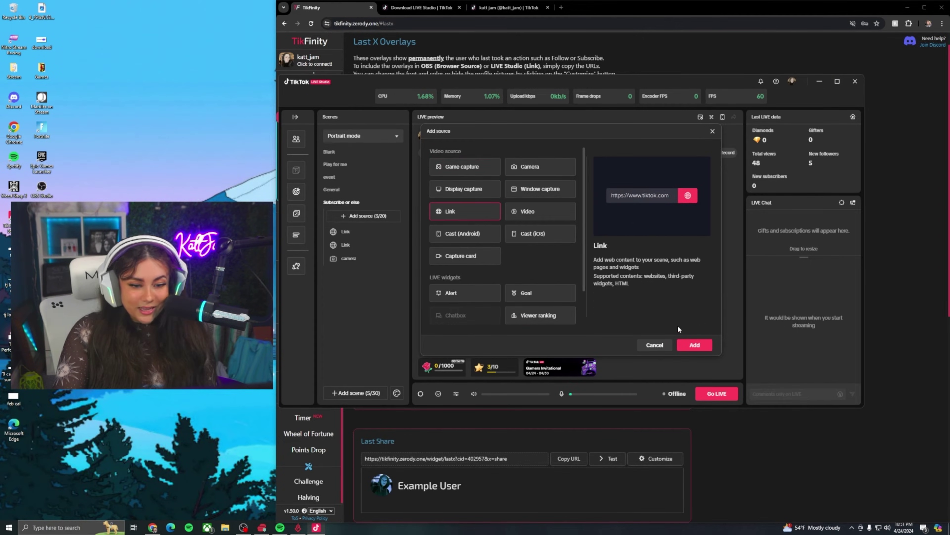
click(696, 347)
key(ctrl+v)
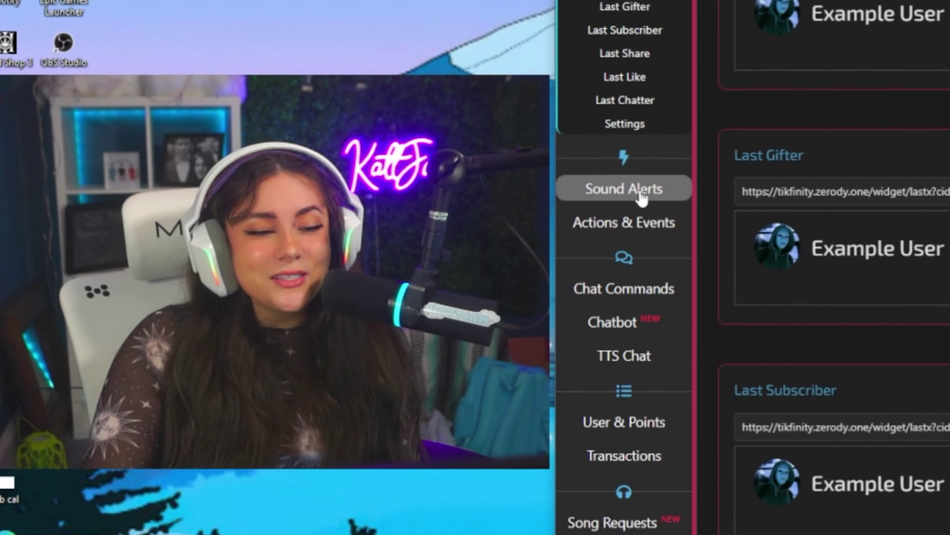
Open Sound Alerts and preview the Follow and Heart Me alert sounds
click(641, 198)
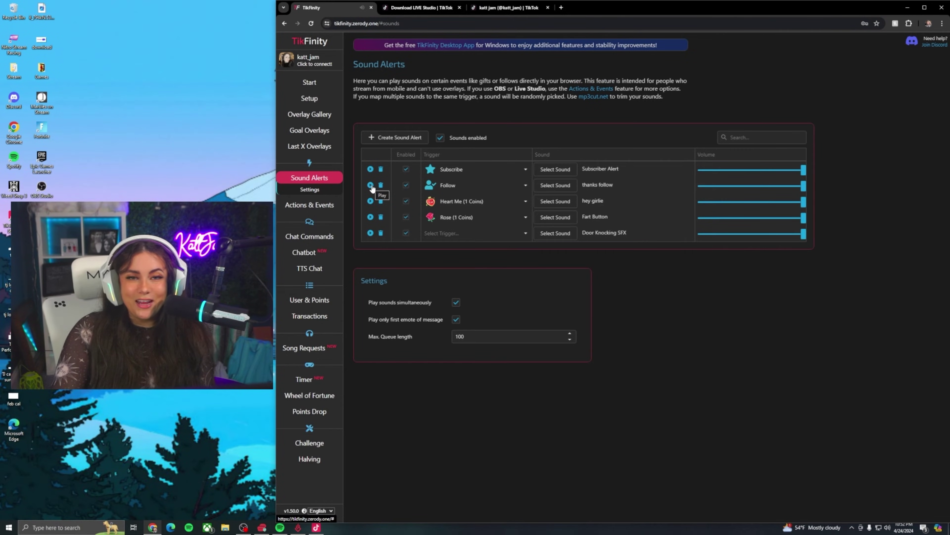
click(372, 187)
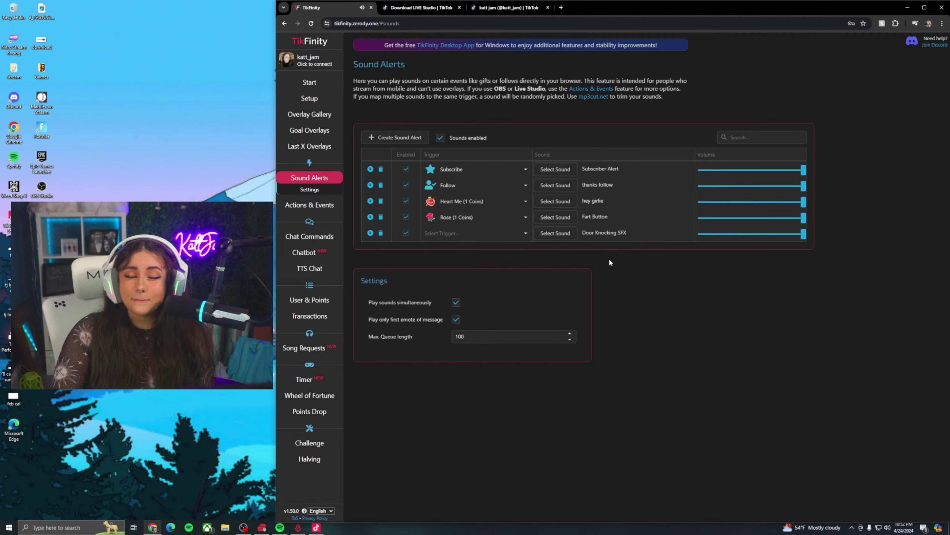
click(370, 201)
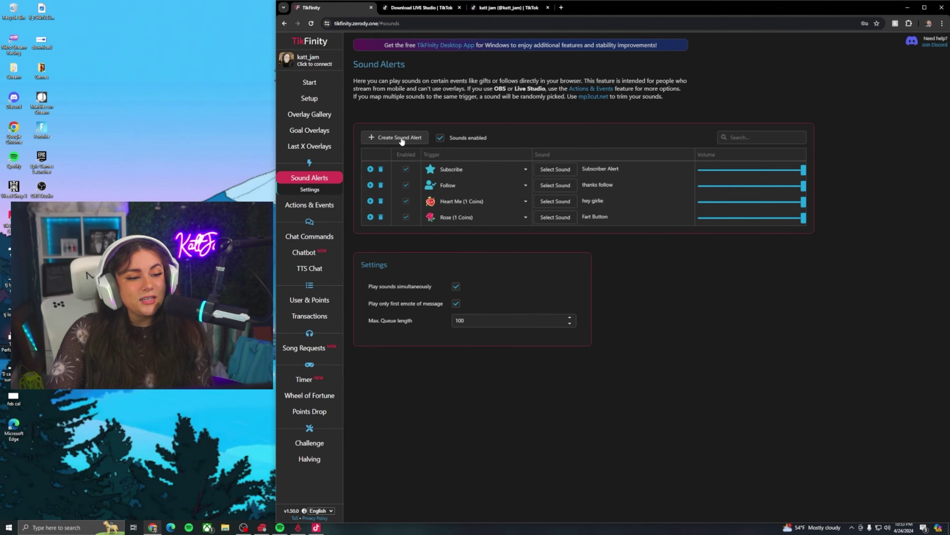
Create a Galaxy gift sound alert that plays Sketch - What's Up Brother
click(400, 137)
click(526, 169)
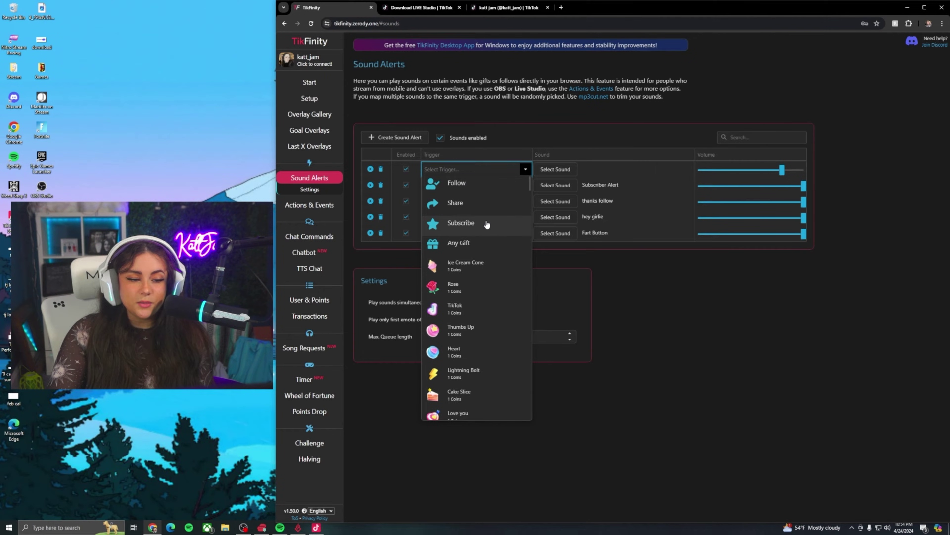
scroll(477, 252, down, 15)
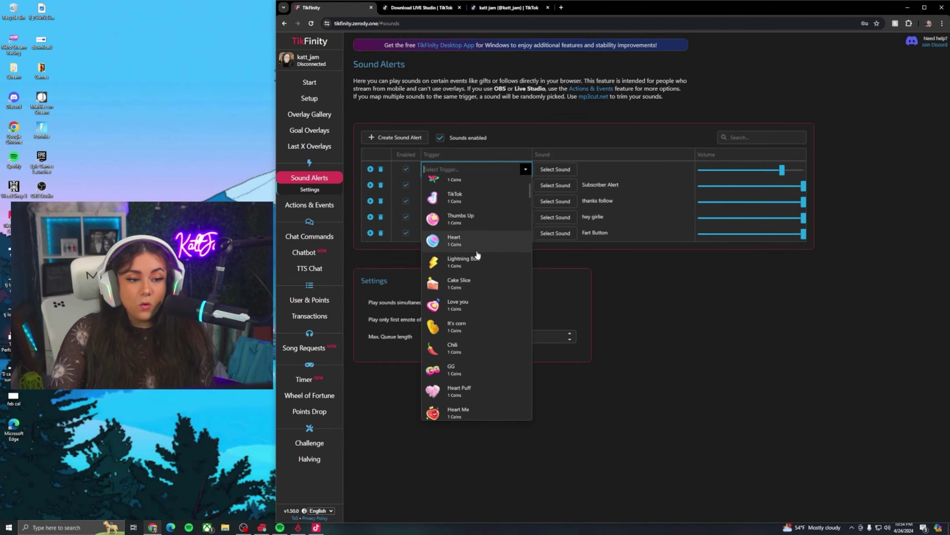
scroll(473, 262, down, 5)
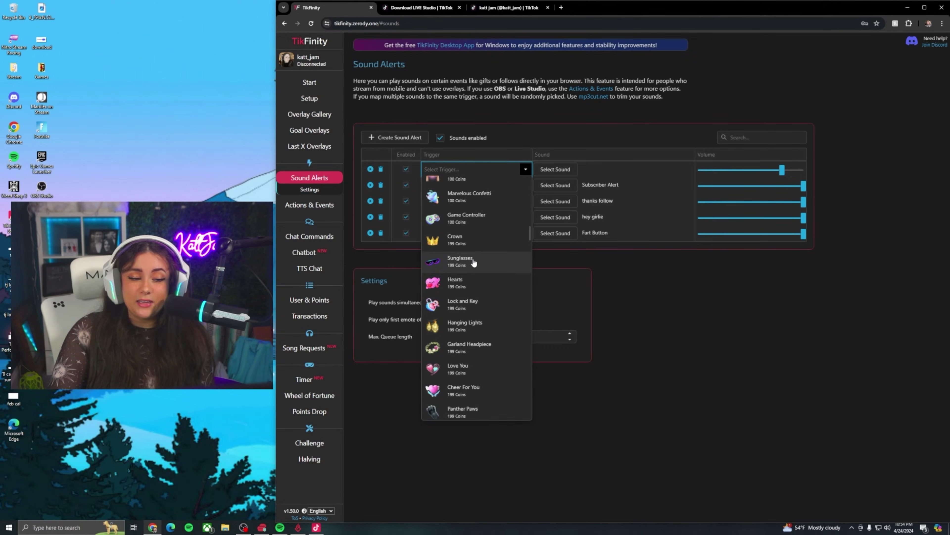
click(472, 263)
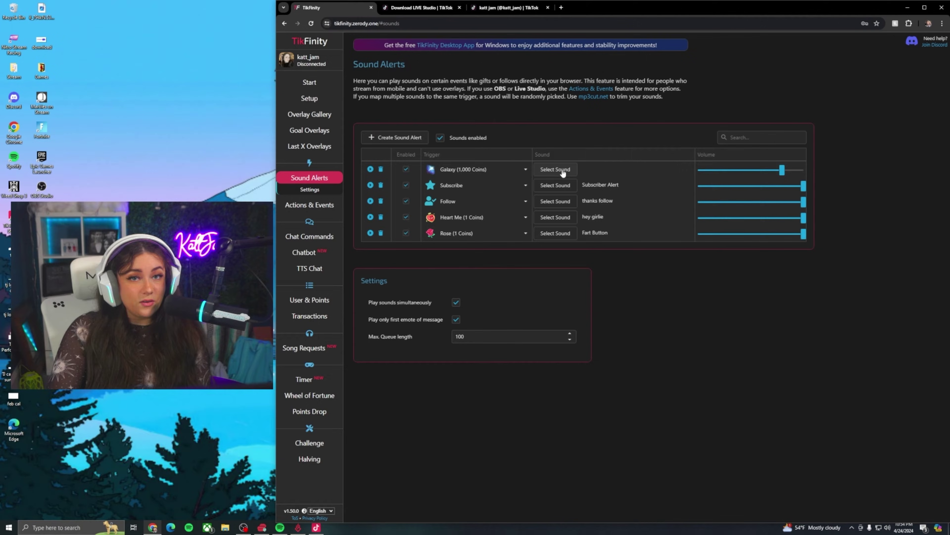
click(555, 169)
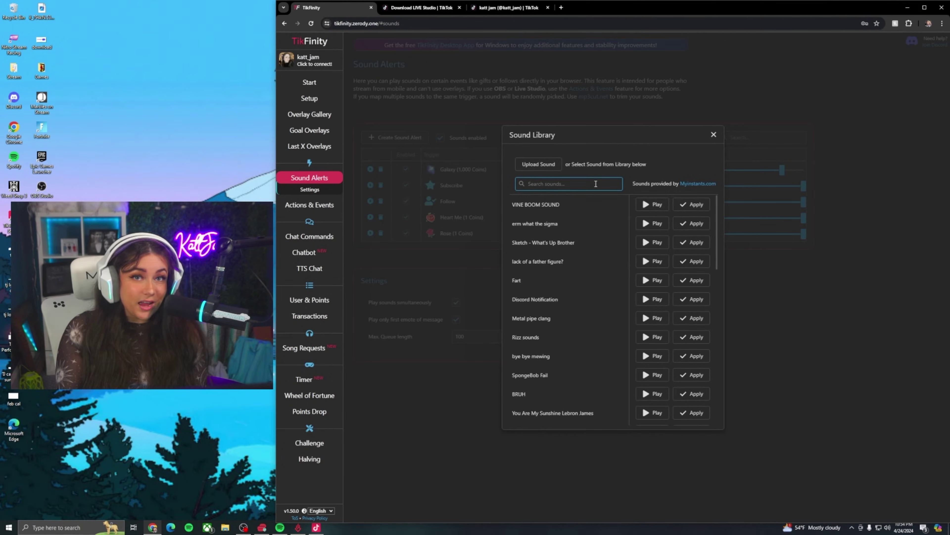
click(652, 243)
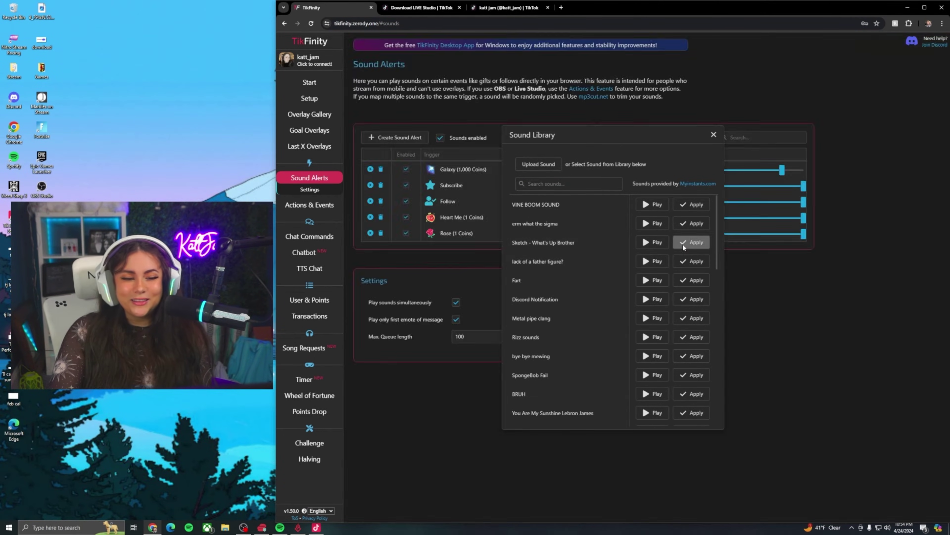
click(683, 243)
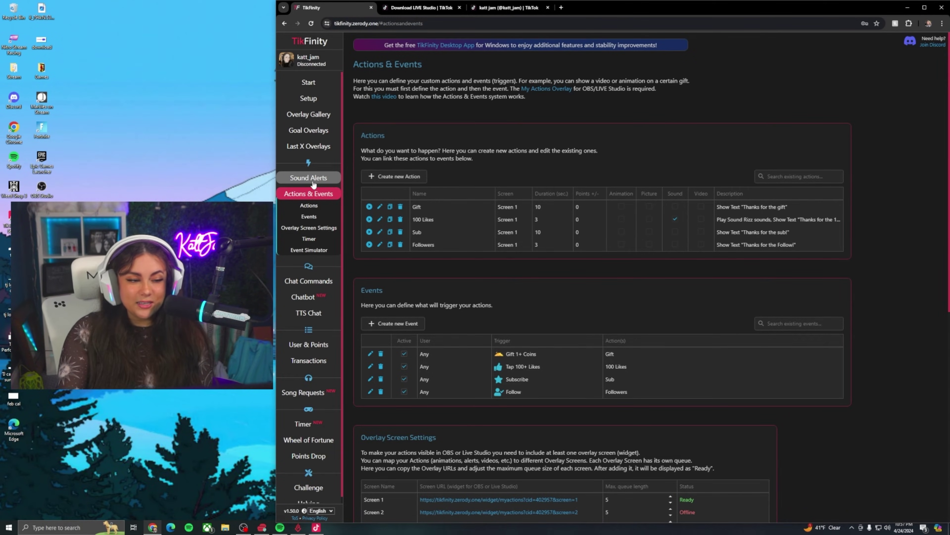
Switch from Sound Alerts to the Actions & Events page listing actions and their events
click(309, 178)
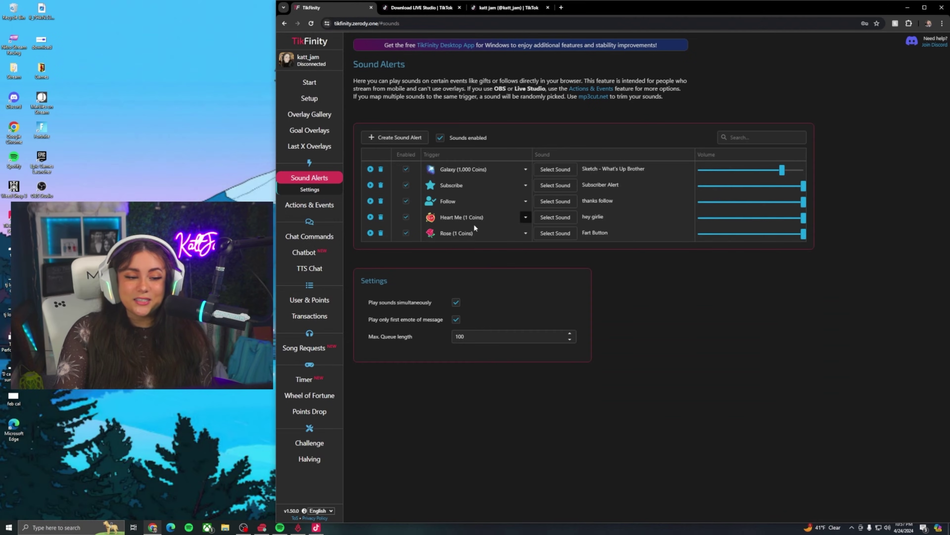
click(308, 205)
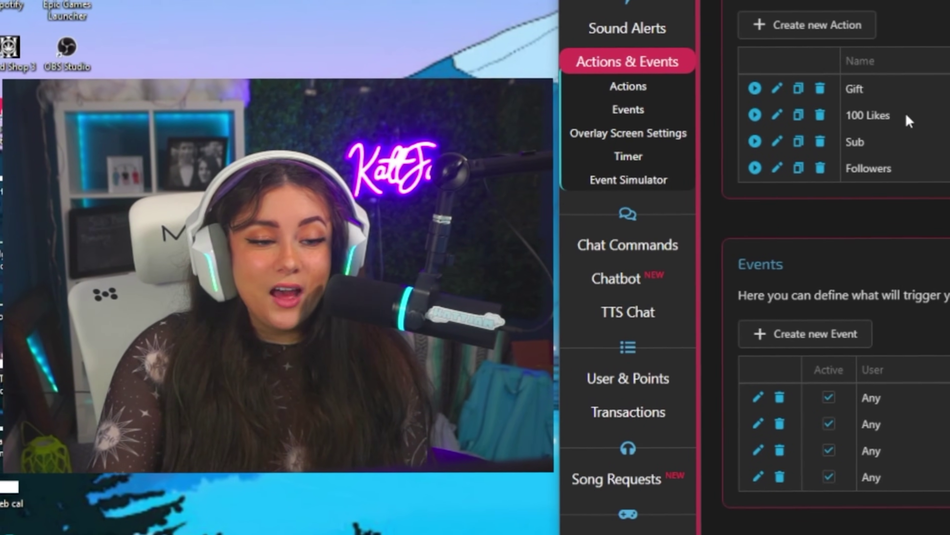
click(619, 37)
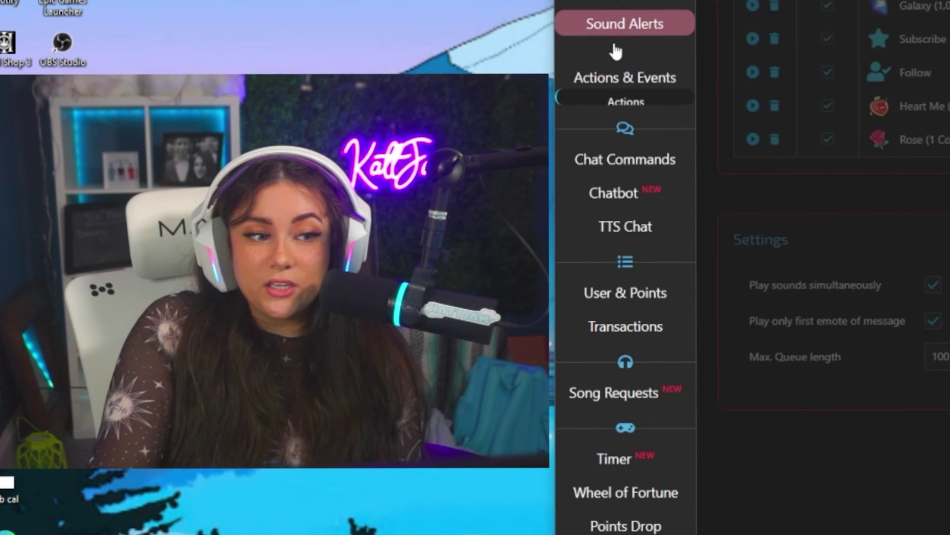
click(669, 83)
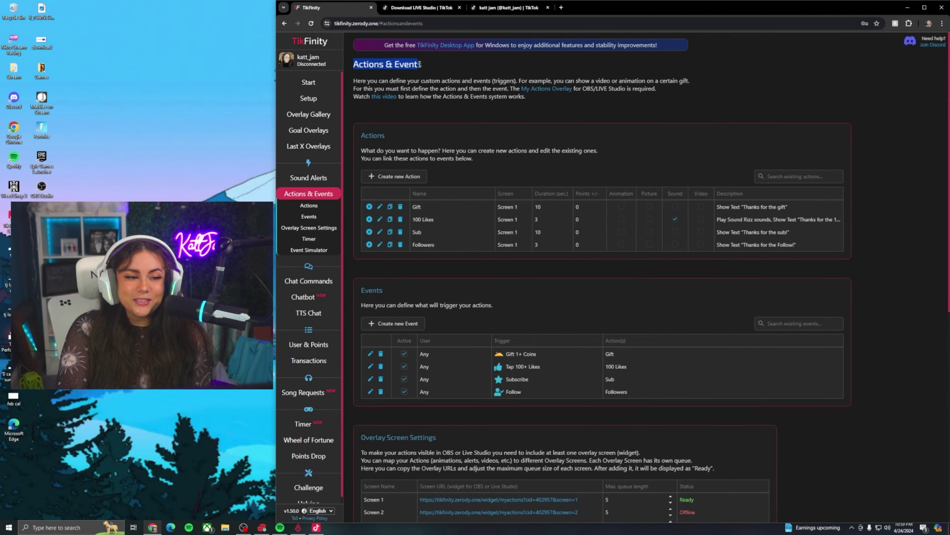
Name a new action 'Liking stream 100 times' and make it play VINE BOOM SOUND
click(411, 176)
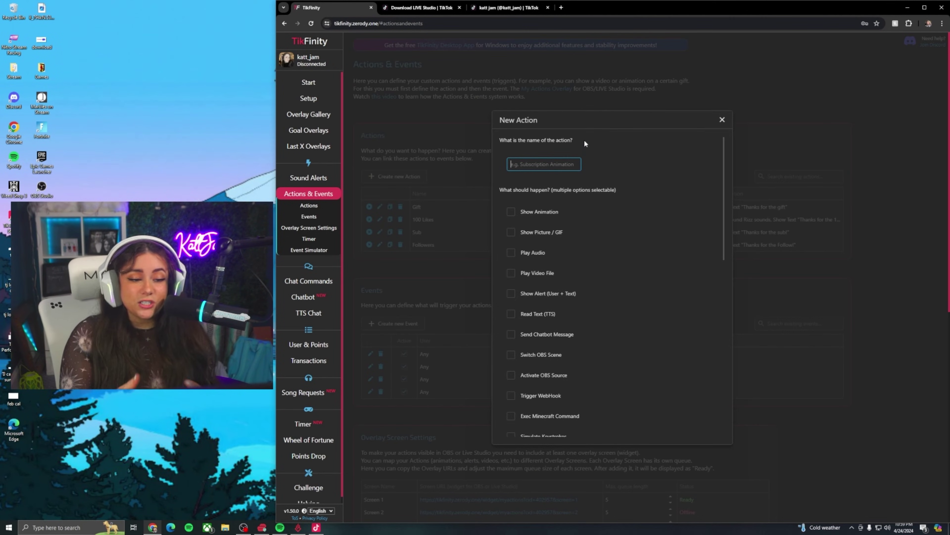
text(Liking stream 100)
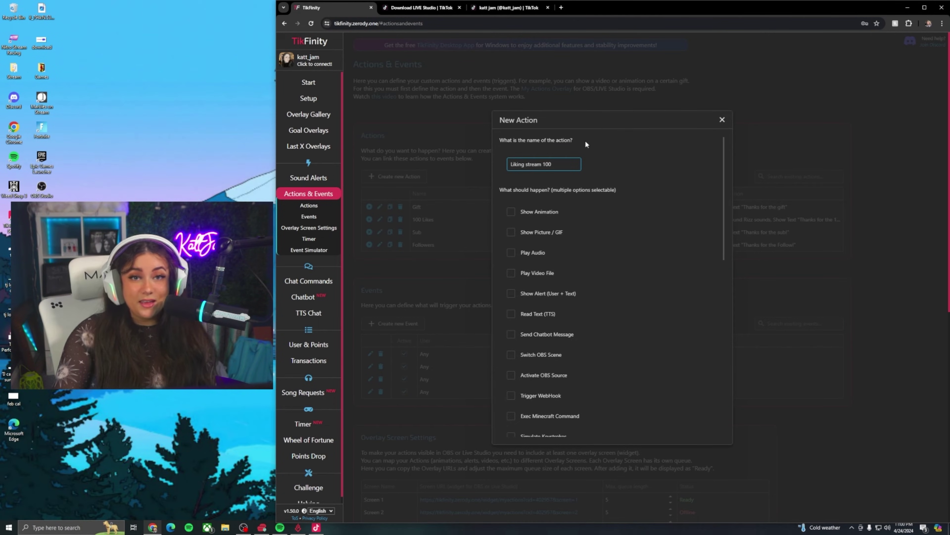
text( times)
click(572, 259)
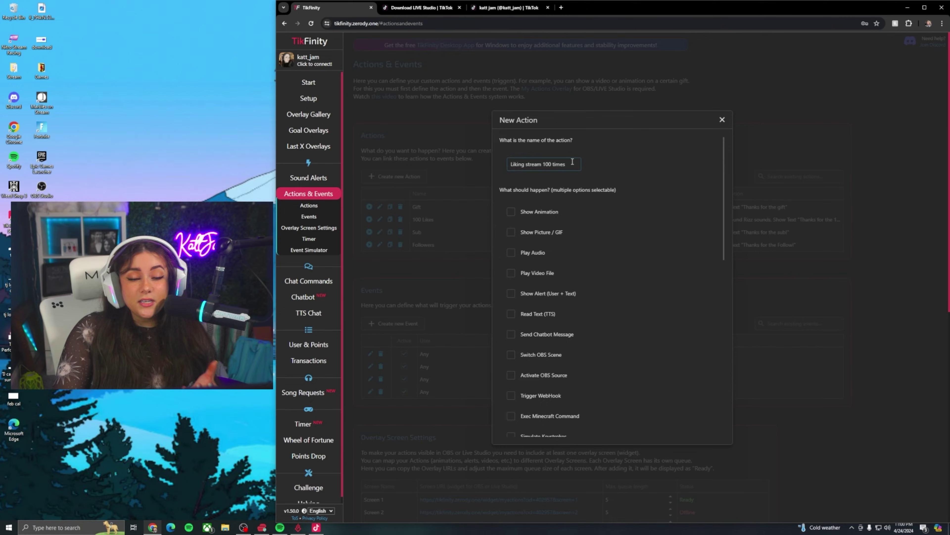
scroll(539, 214, down, 1)
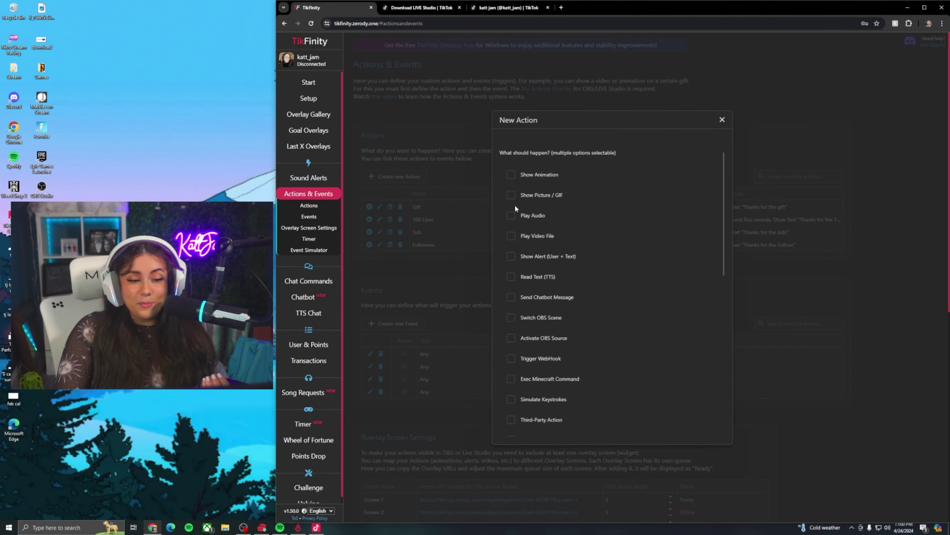
click(512, 216)
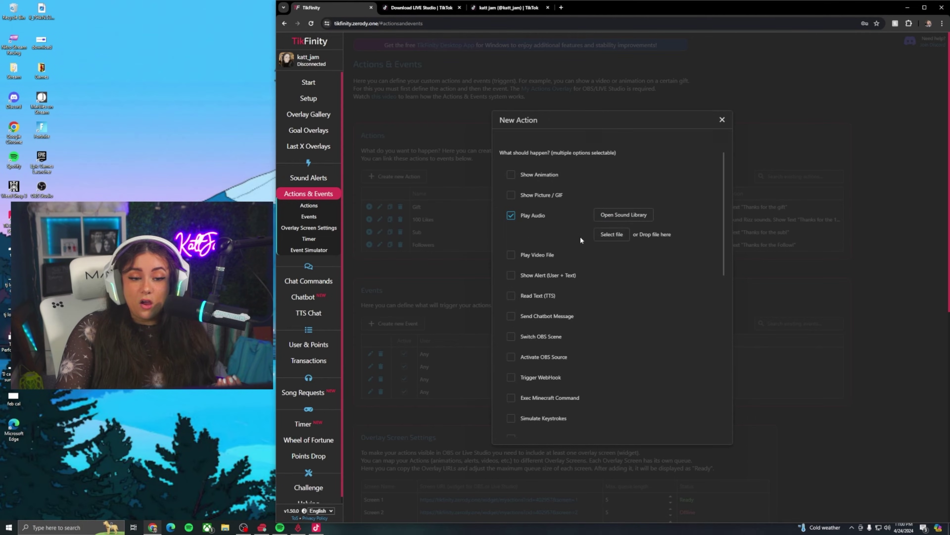
click(623, 215)
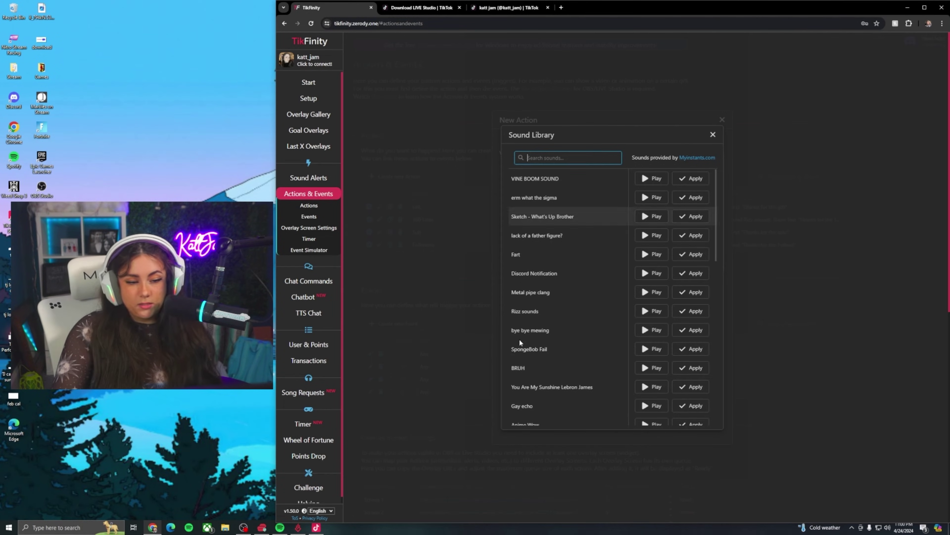
click(649, 350)
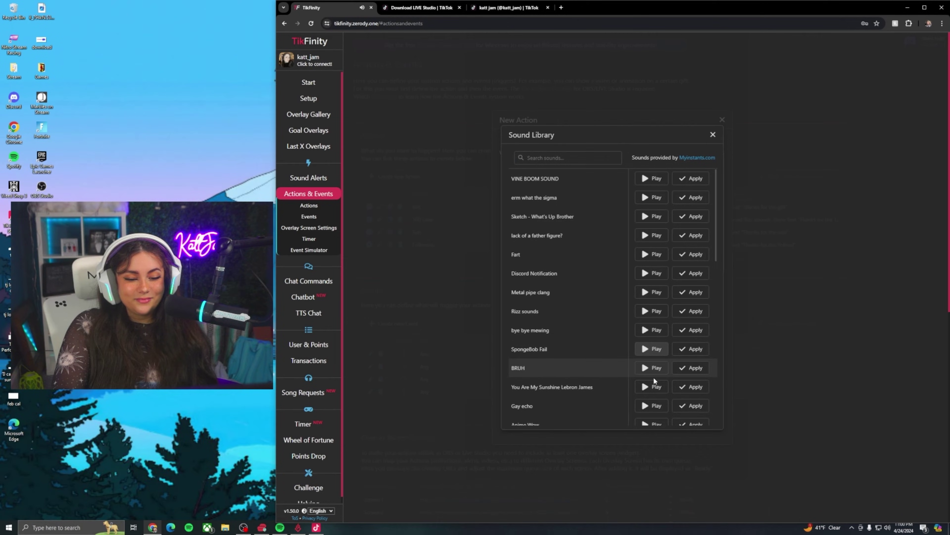
click(693, 179)
Set the action's display duration, lower its volume, and save it
scroll(634, 274, down, 10)
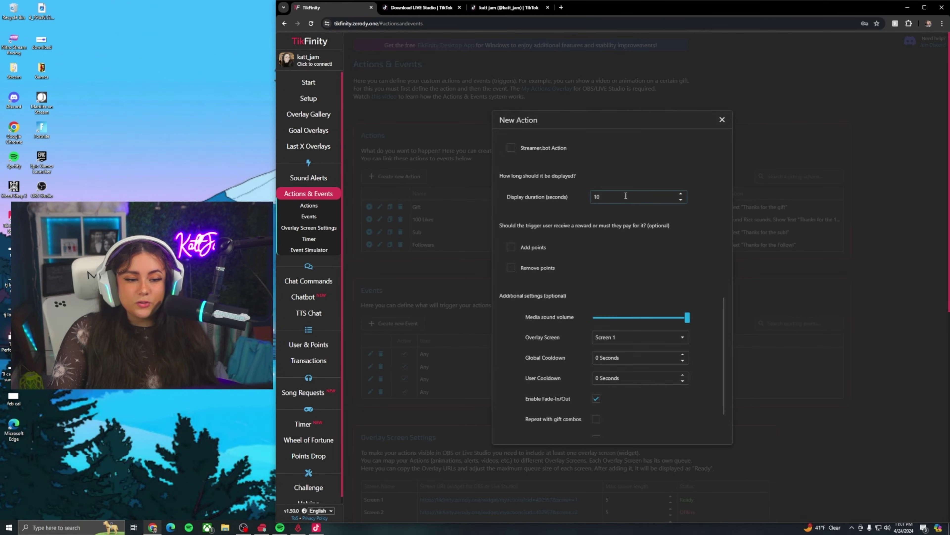
double_click(633, 201)
text(5)
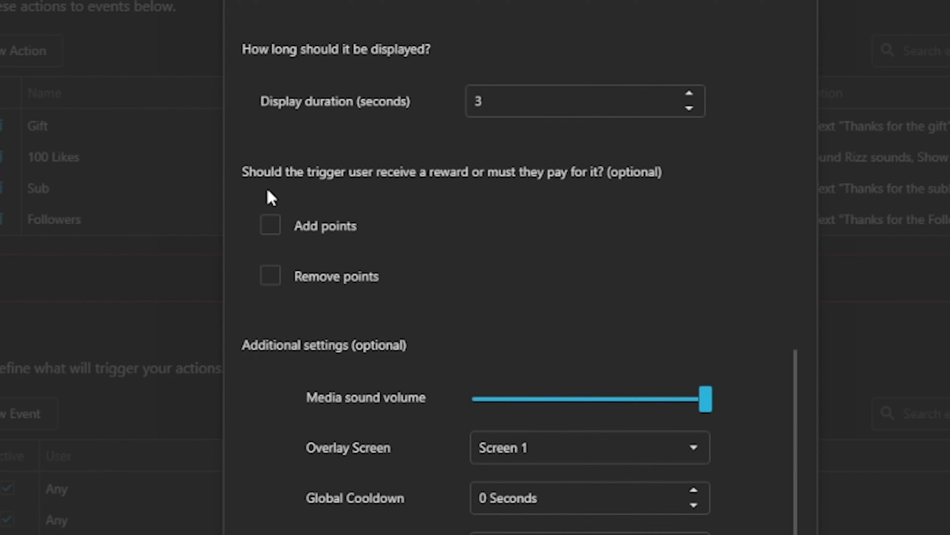
drag(265, 173, 420, 170)
click(464, 178)
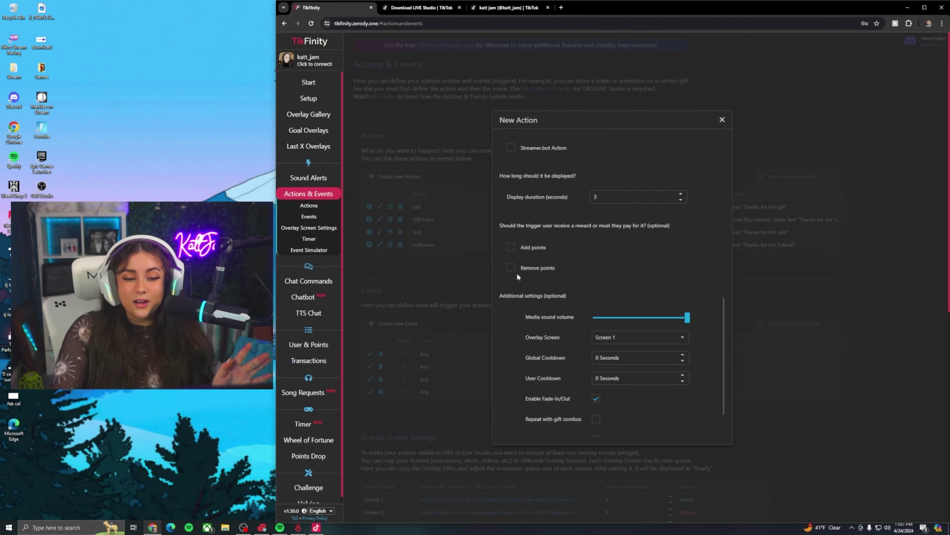
scroll(591, 243, down, 2)
drag(687, 262, 669, 264)
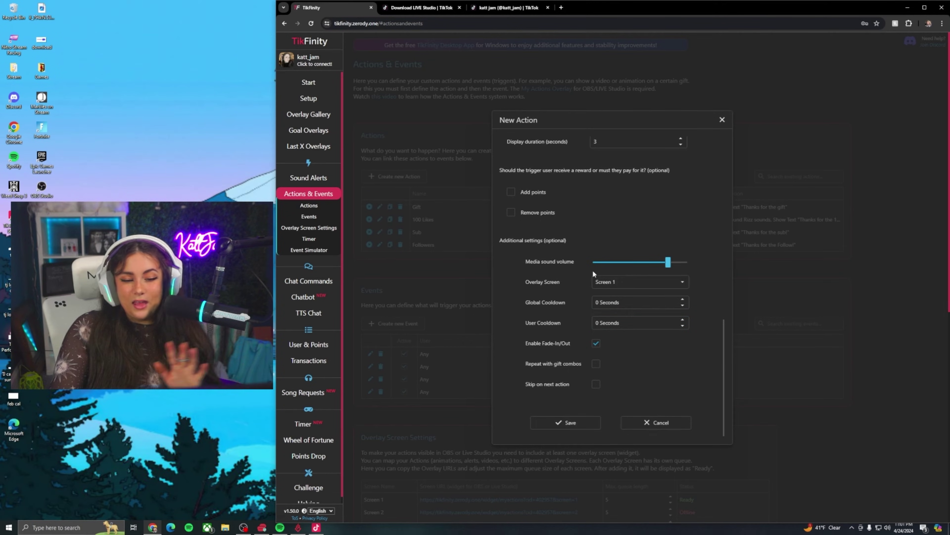
click(592, 423)
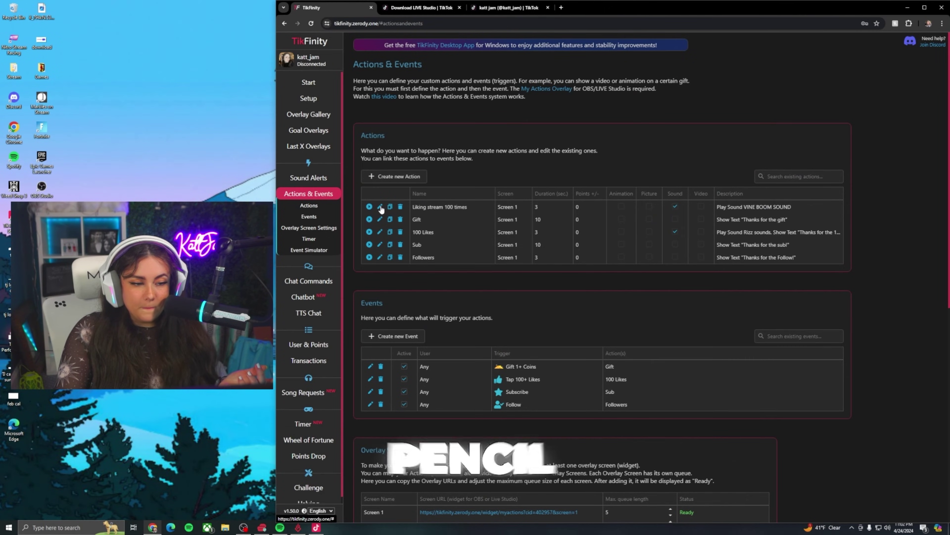
Add a Show Alert (User + Text) thank-you message to Liking stream 100 times and save
click(379, 207)
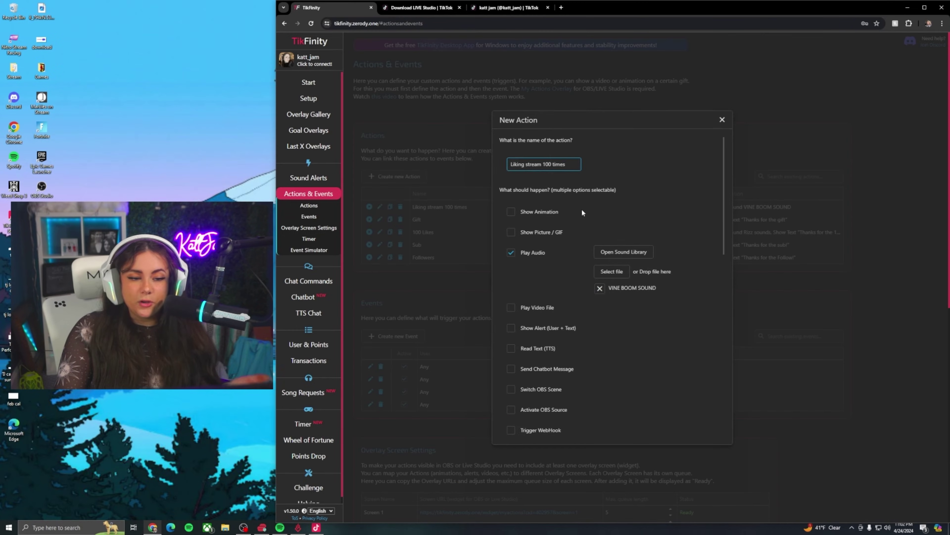
scroll(581, 212, down, 4)
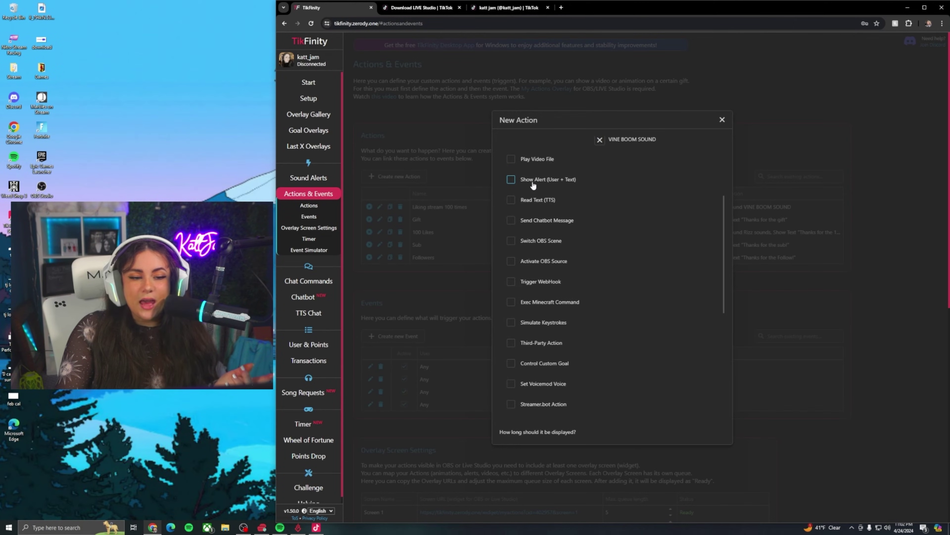
click(511, 180)
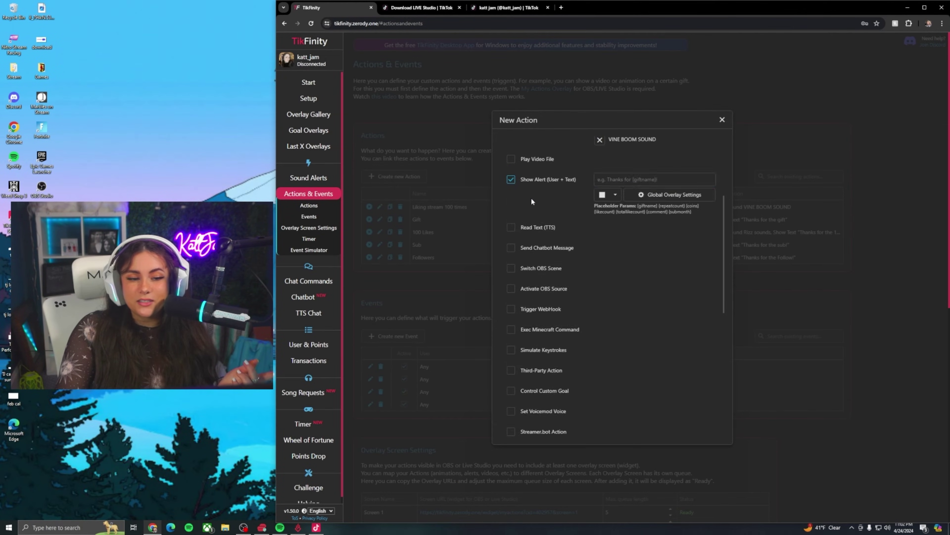
text(Thanks for the 100 likes)
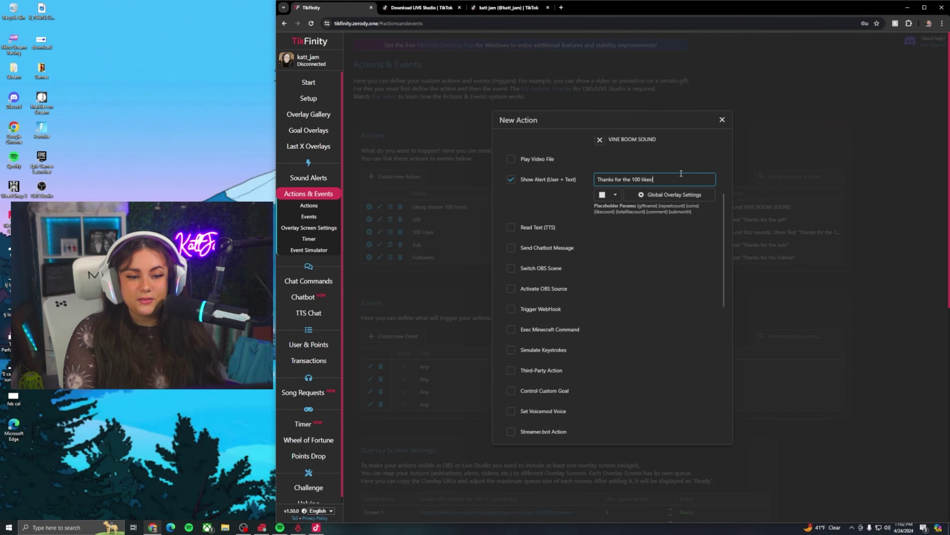
scroll(635, 273, down, 10)
click(660, 423)
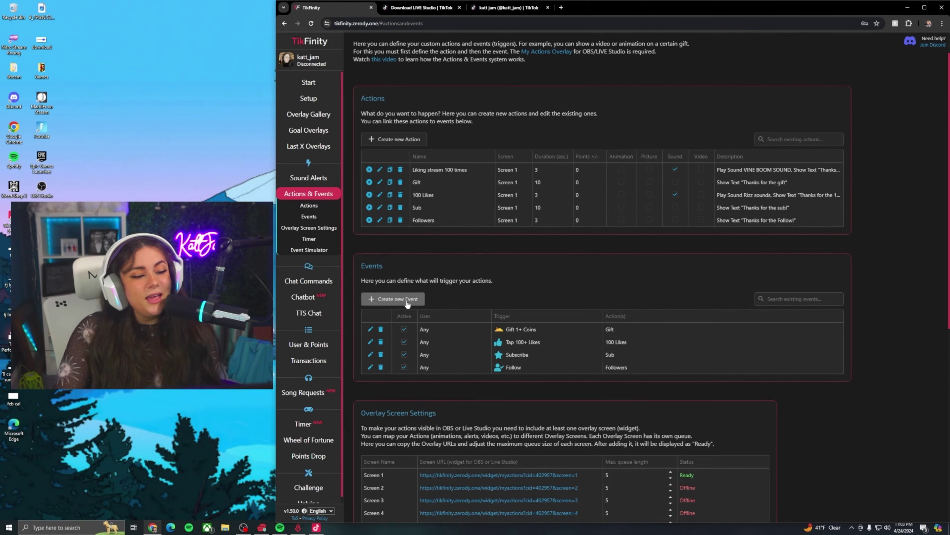
Create a Sending likes (taps) event with minimum 100 that runs Liking stream 100 times
click(397, 299)
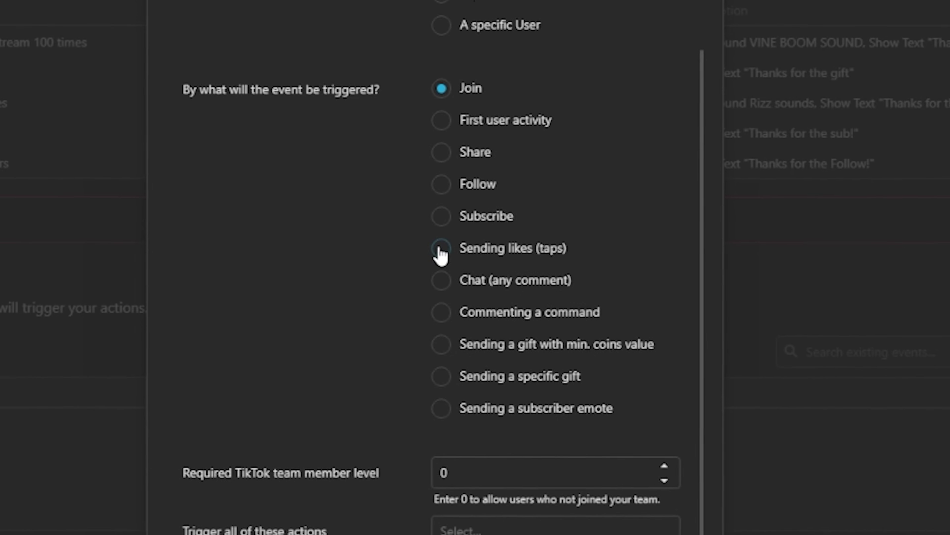
click(441, 250)
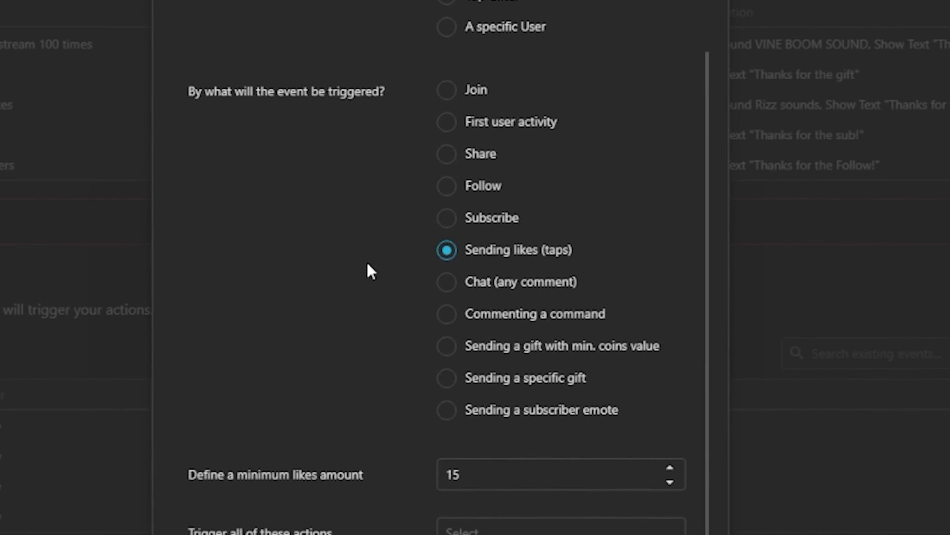
key(Tab)
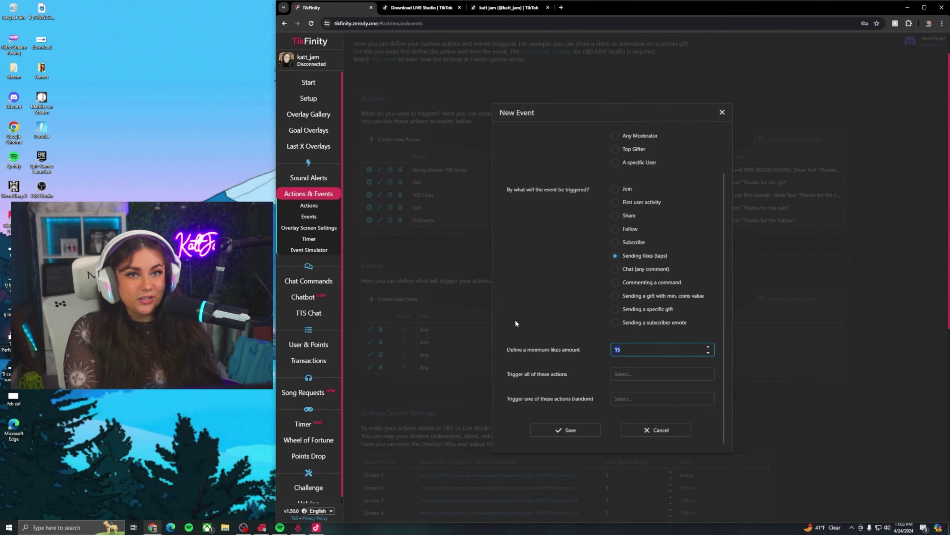
text(100)
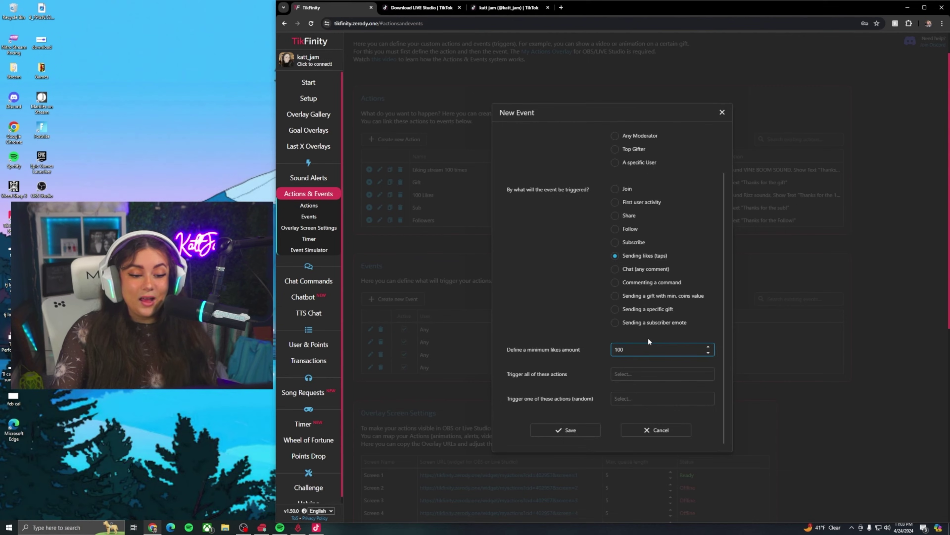
click(595, 359)
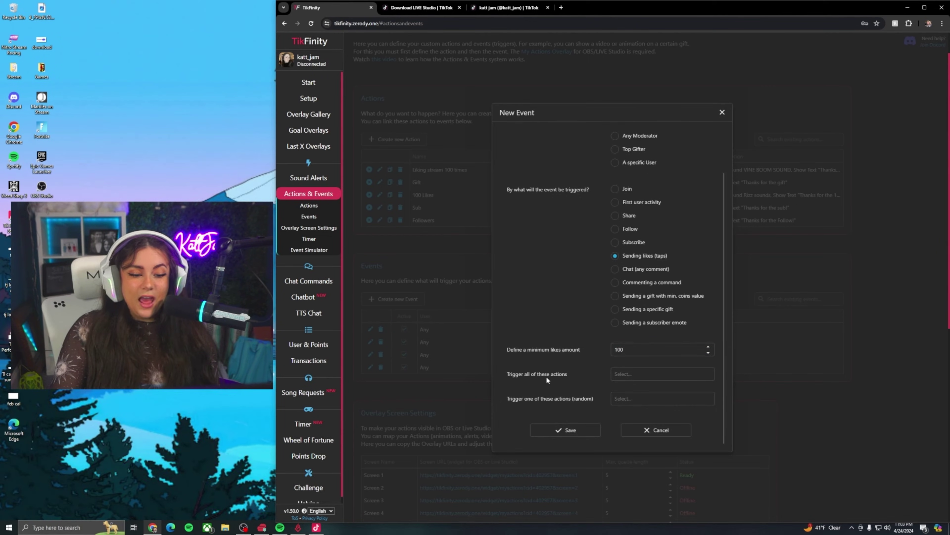
click(638, 374)
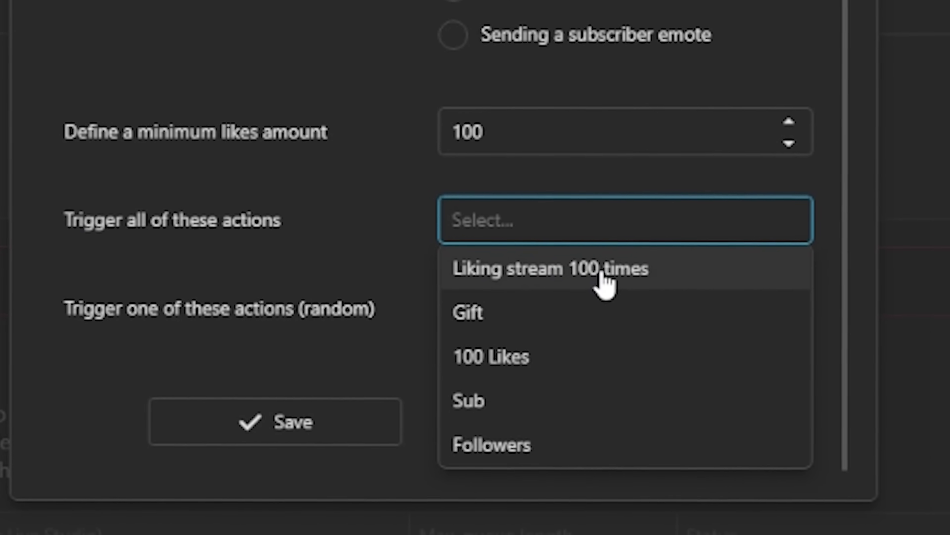
click(603, 274)
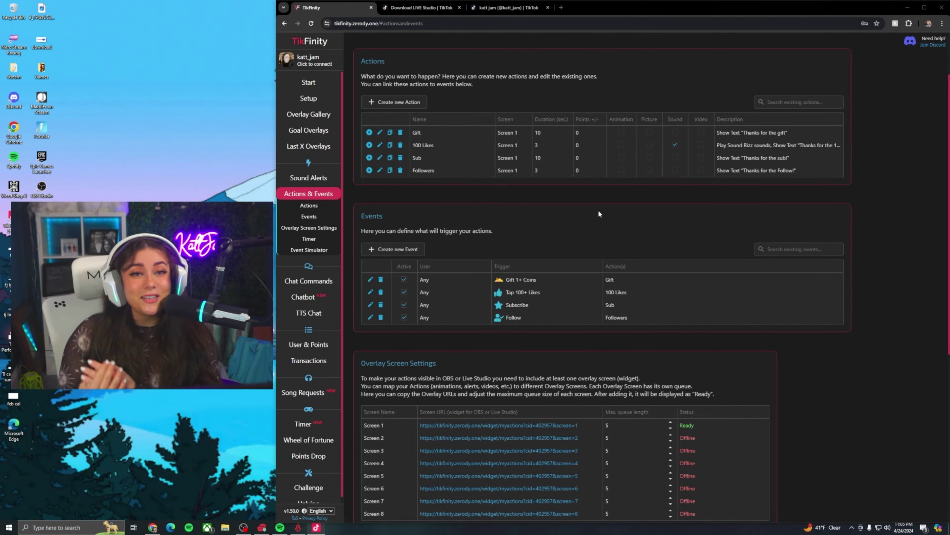
Copy the Screen 1 overlay URL and add it as a sound-enabled Link source in LIVE Studio
scroll(598, 209, down, 4)
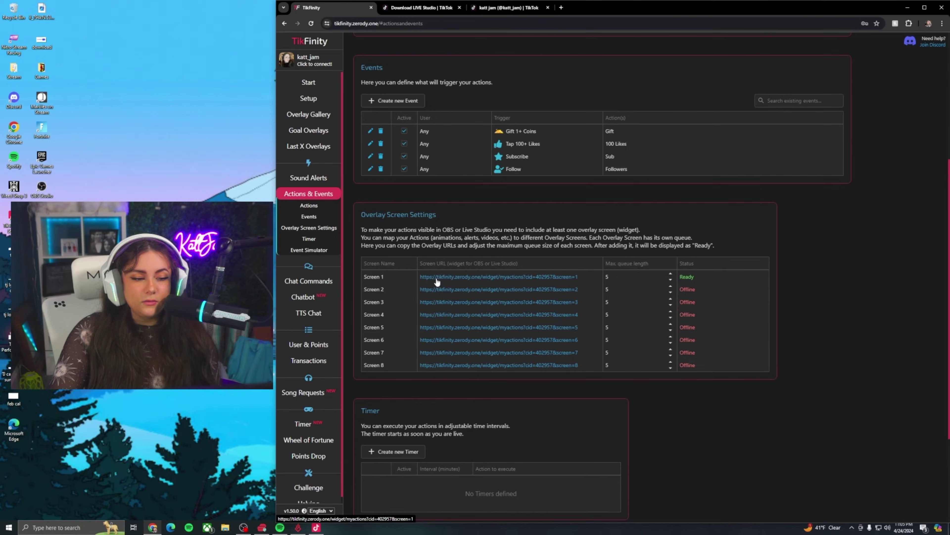
click(463, 278)
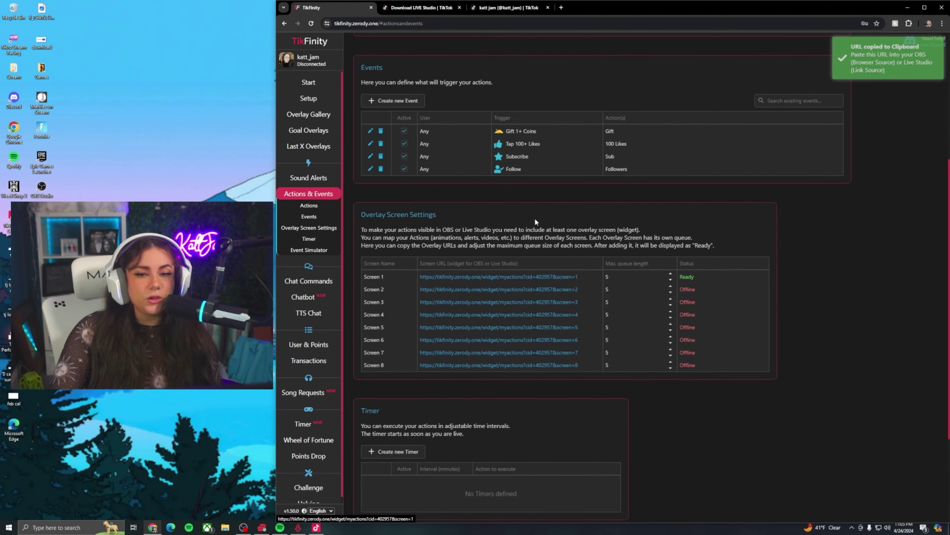
key(alt+Tab)
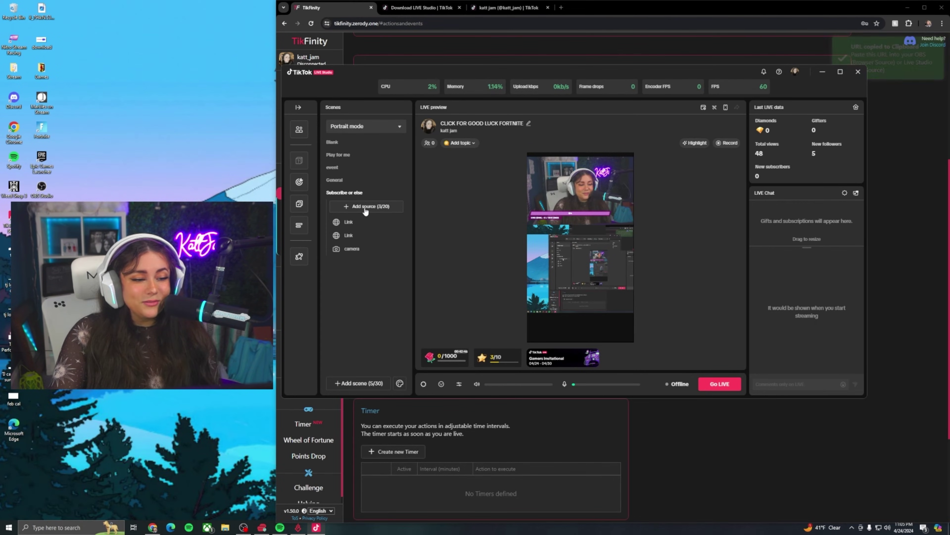
click(364, 207)
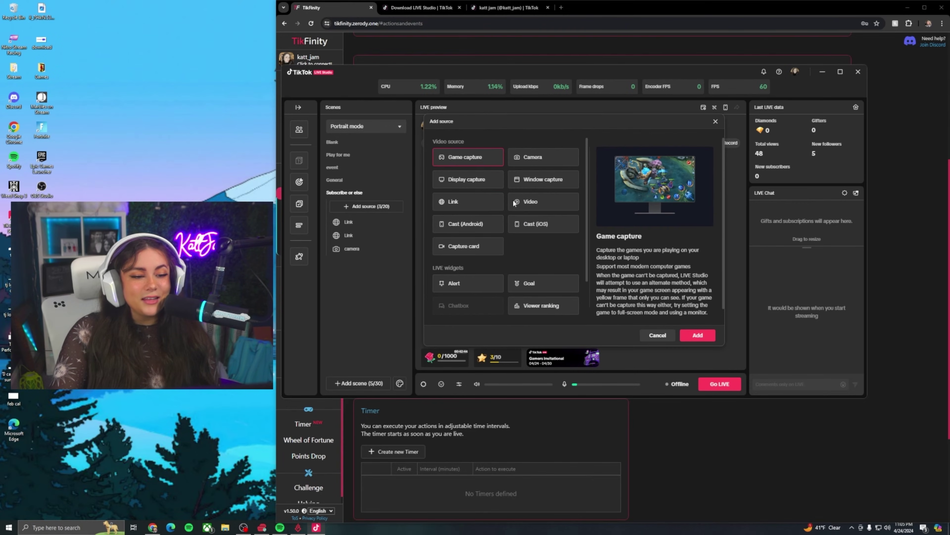
click(468, 202)
click(697, 335)
key(ctrl+v)
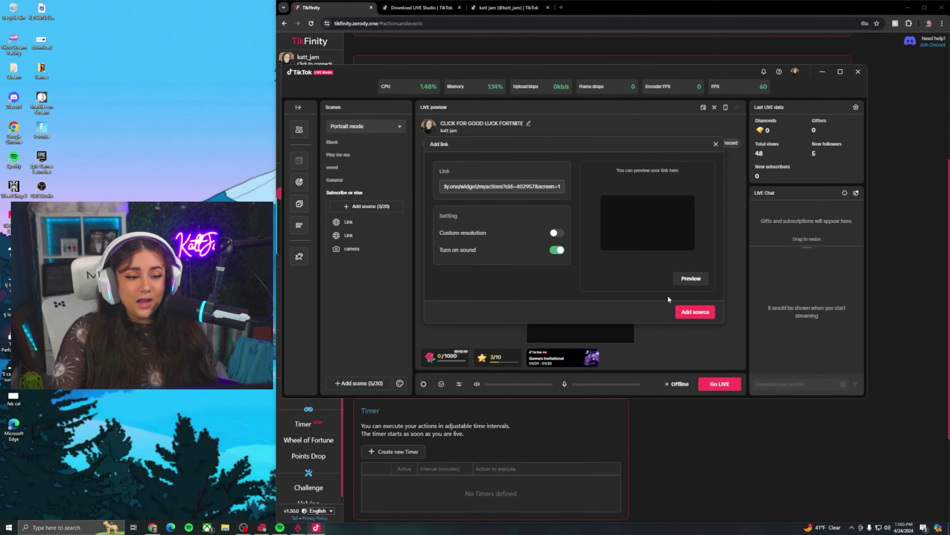
click(696, 313)
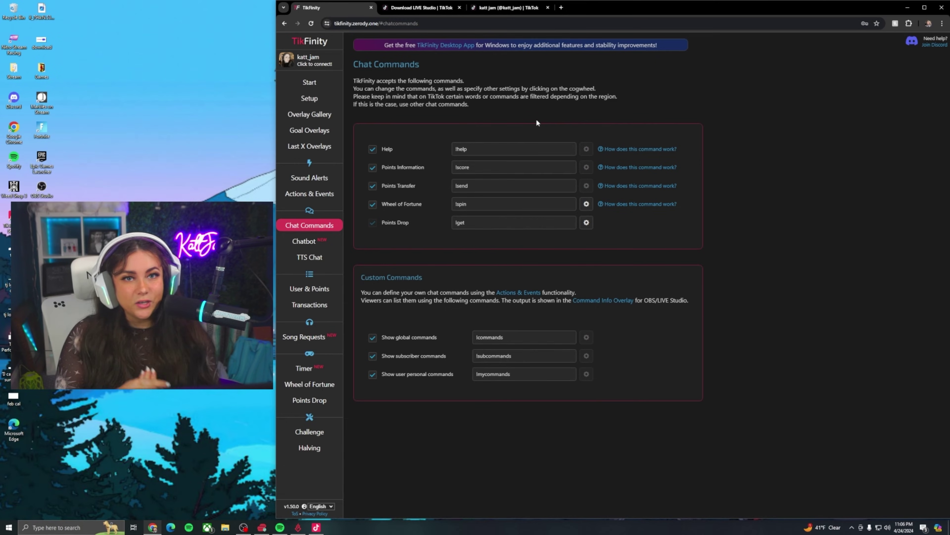
Go over the Help, Points Information, Points Transfer, Wheel of Fortune and Points Drop command keywords
click(482, 152)
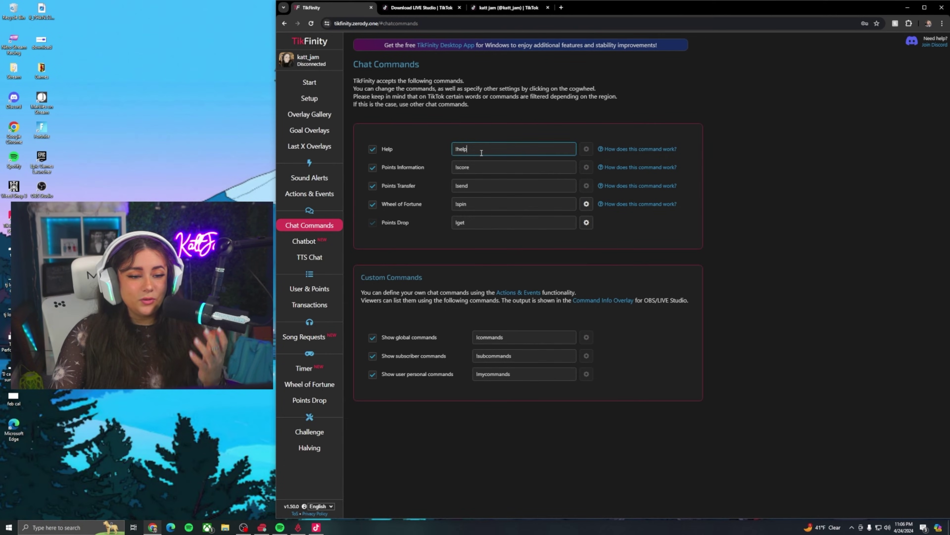
click(492, 168)
click(486, 186)
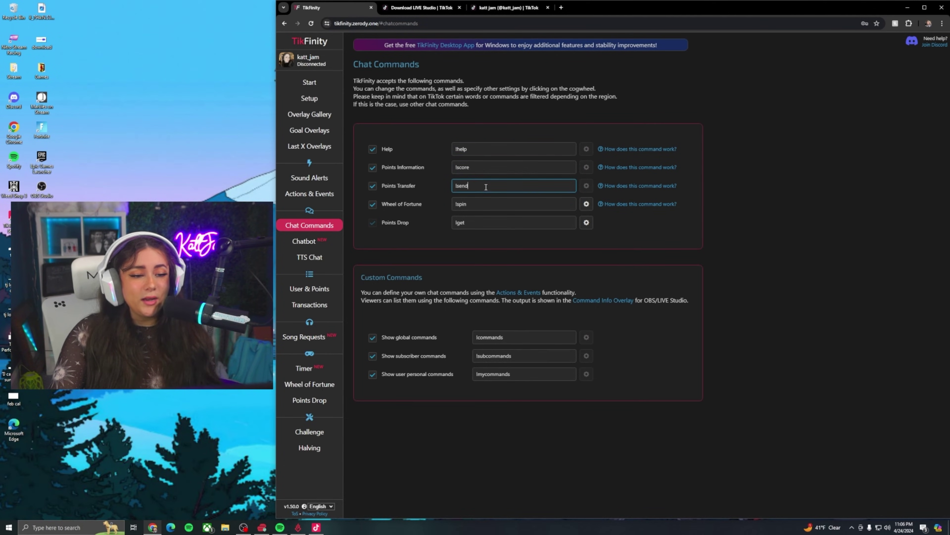
click(485, 204)
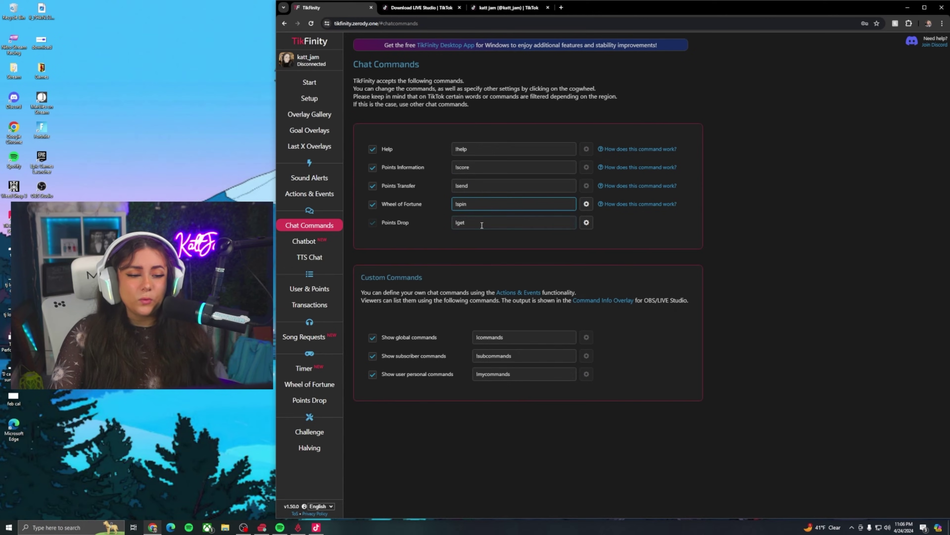
click(481, 224)
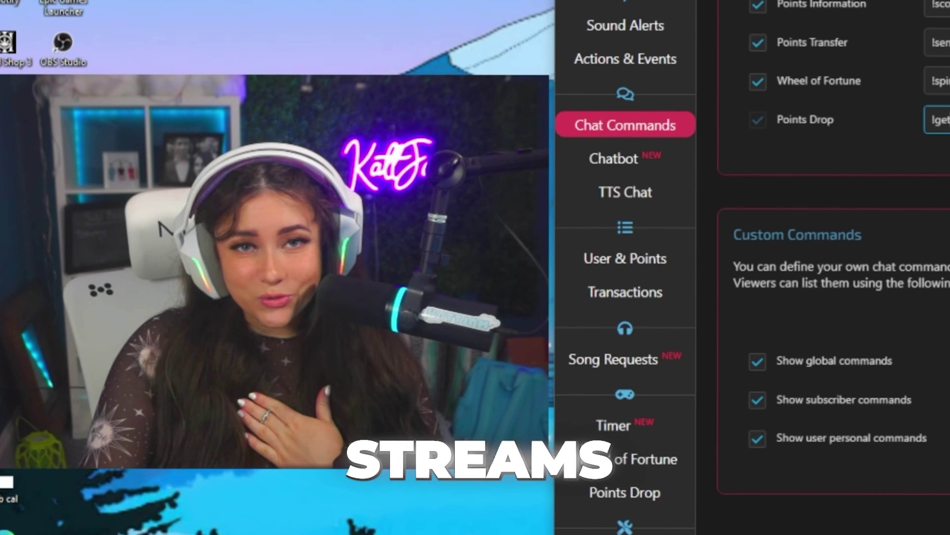
click(434, 284)
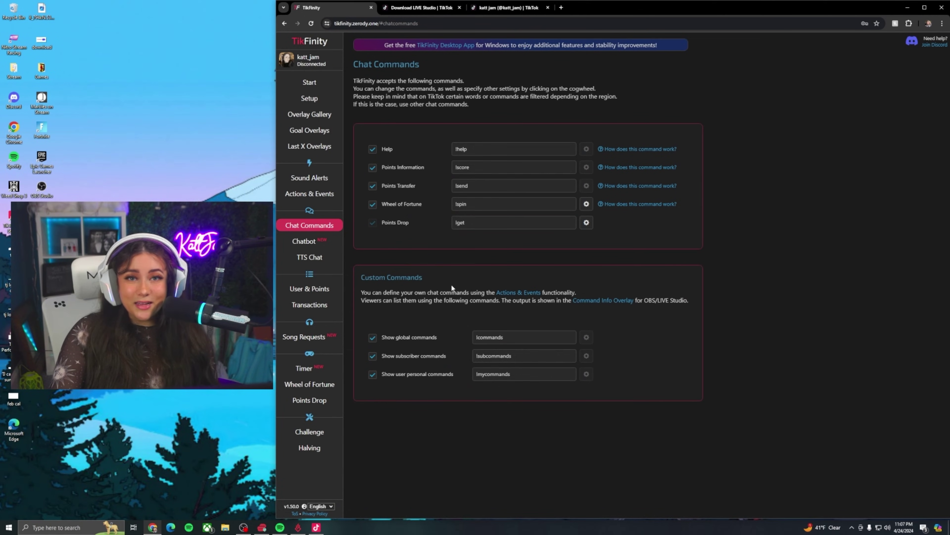
Browse the Chatbot and TTS Chat settings, then move on to User & Points
click(304, 241)
scroll(471, 232, down, 5)
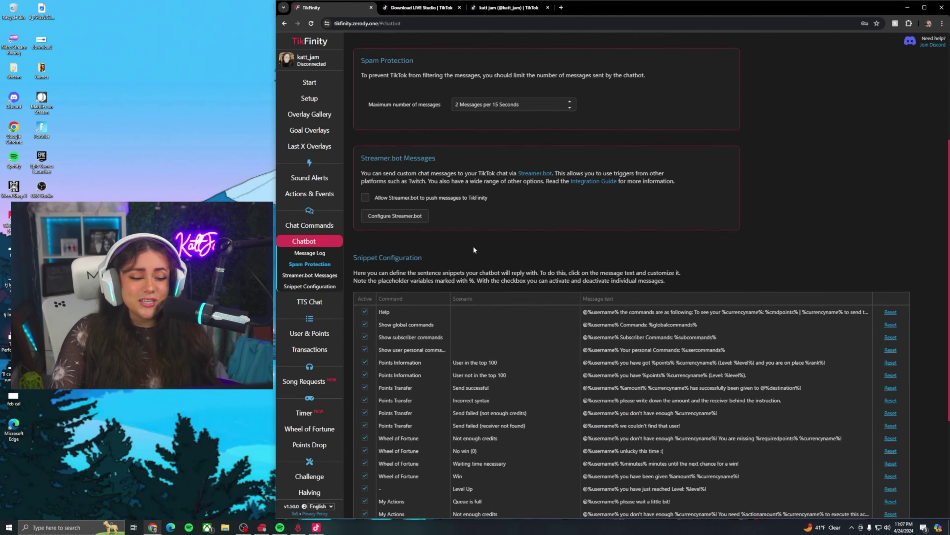
scroll(473, 247, down, 5)
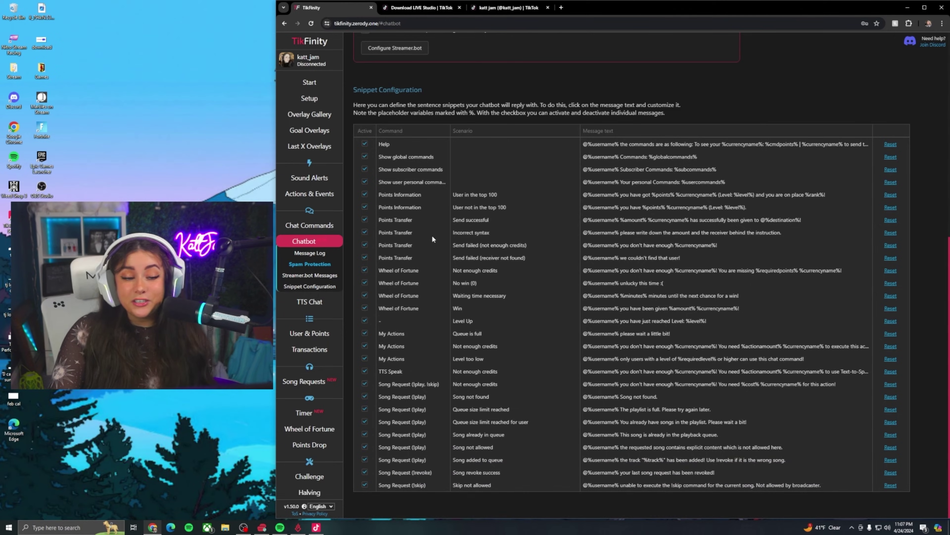
click(310, 302)
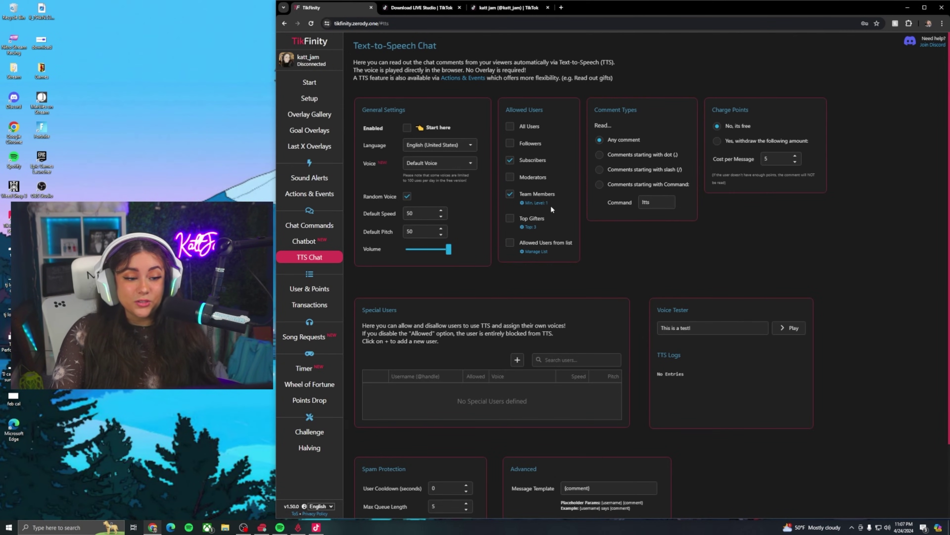
scroll(600, 263, down, 3)
scroll(601, 339, up, 3)
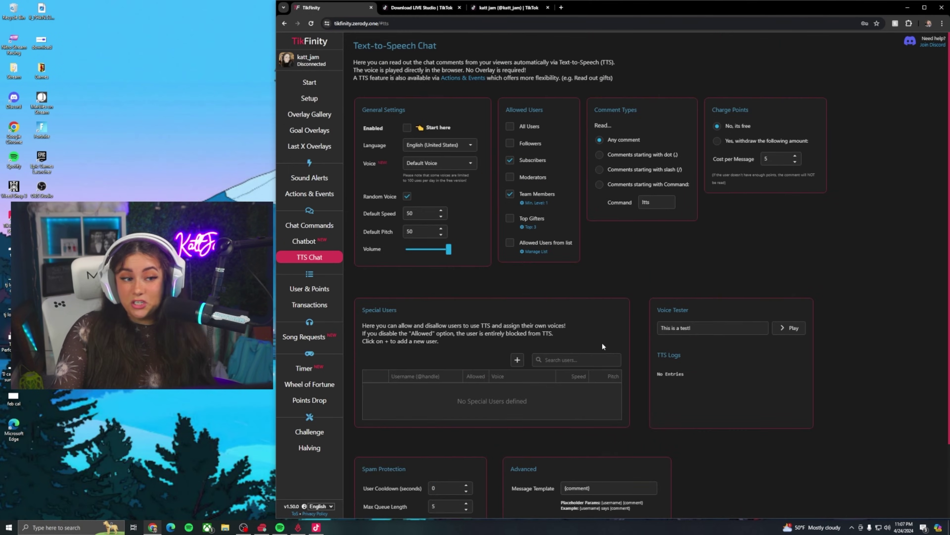
click(318, 288)
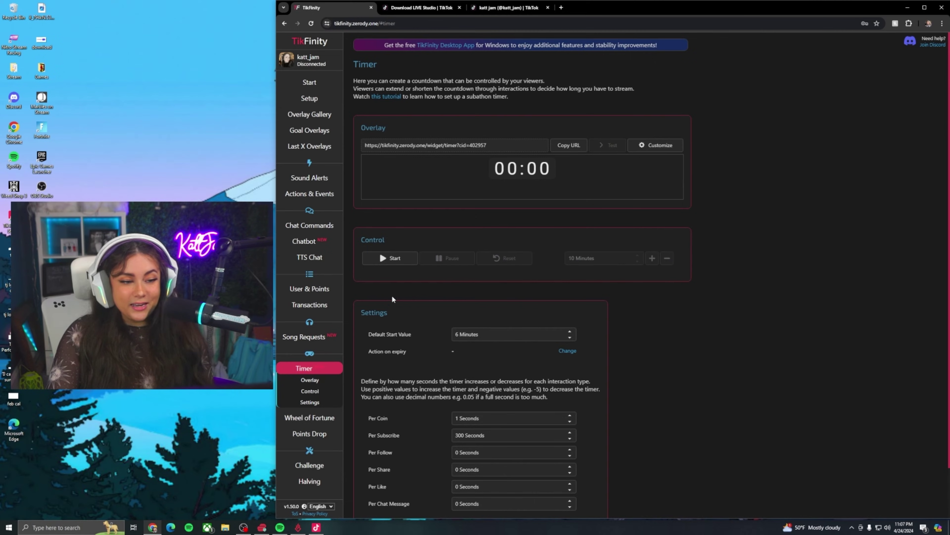
Look at the Wheel of Fortune page, then return to TikFinity's Welcome start page
scroll(395, 344, down, 2)
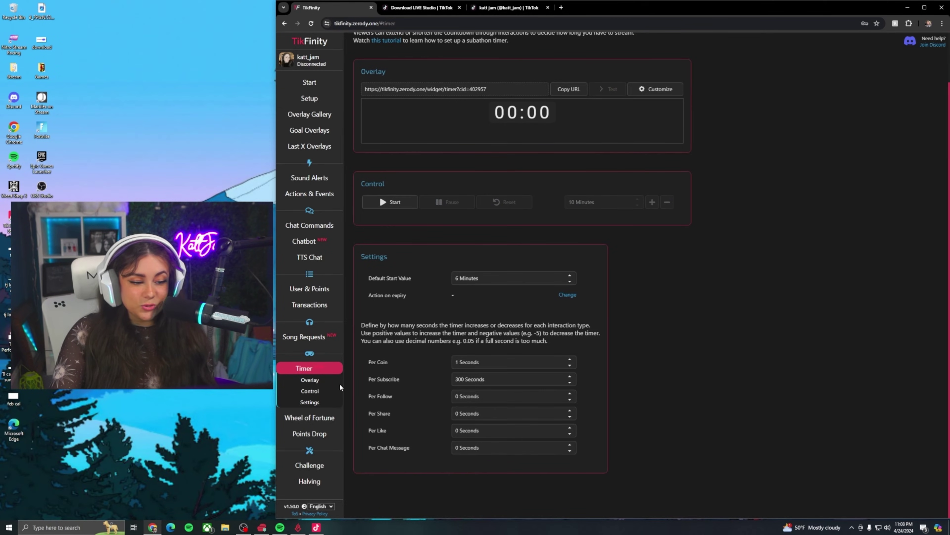
click(314, 417)
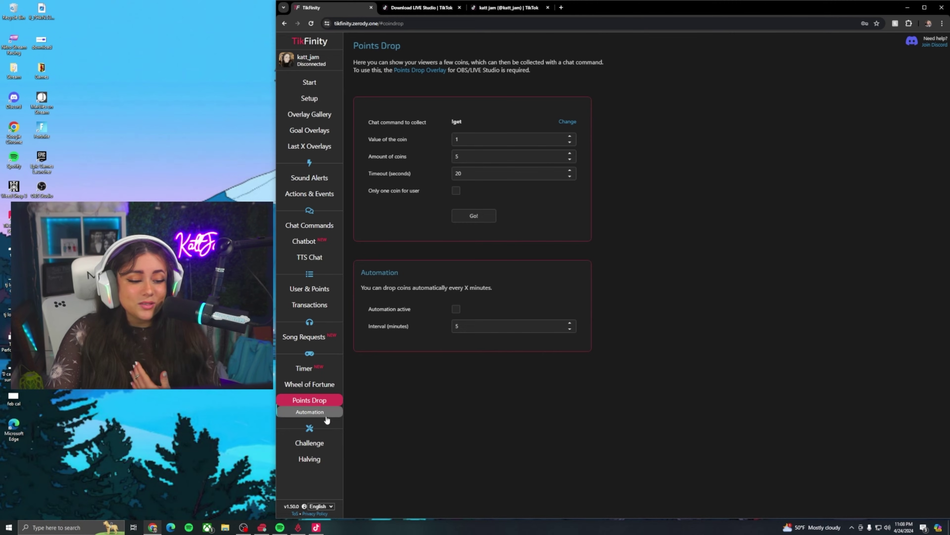
click(317, 82)
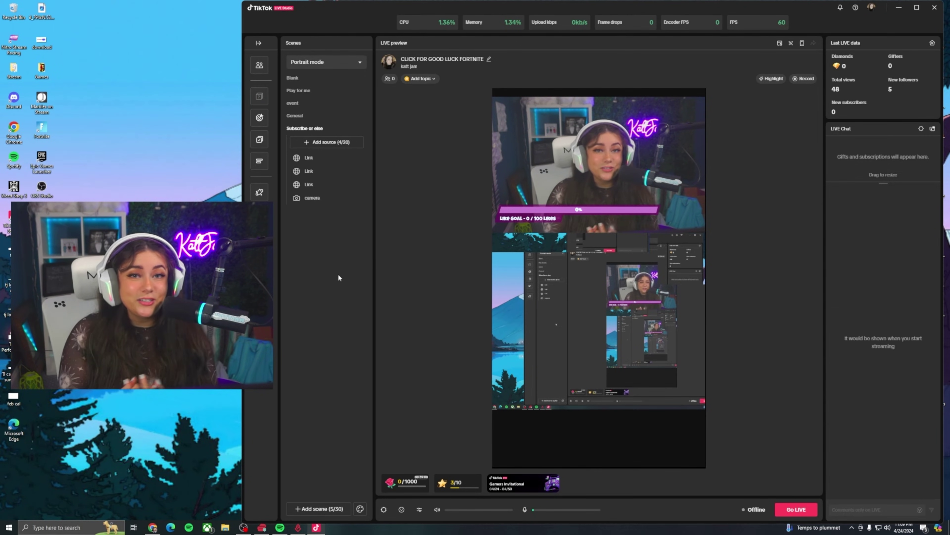
Choose the Alert widget as a new source in TikTok LIVE Studio
click(326, 143)
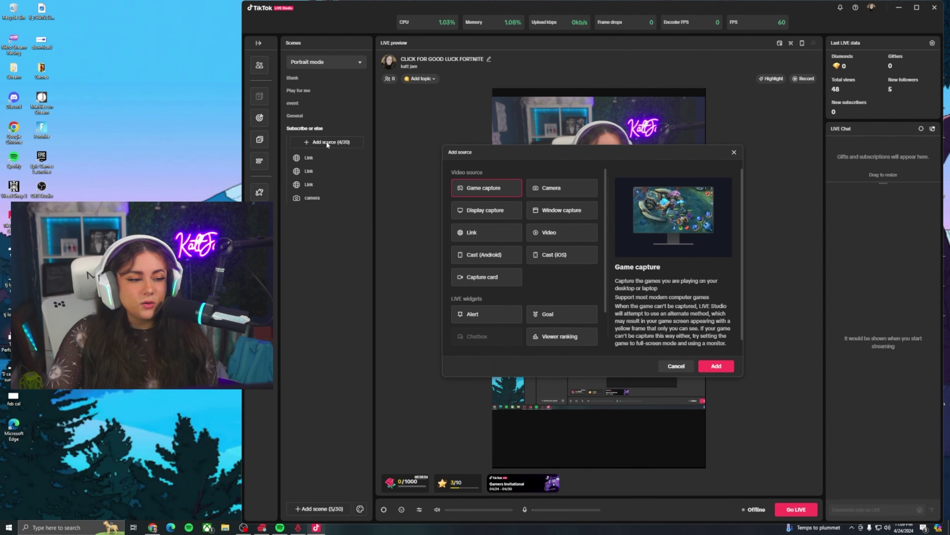
scroll(526, 258, down, 2)
scroll(502, 306, up, 1)
scroll(502, 306, down, 1)
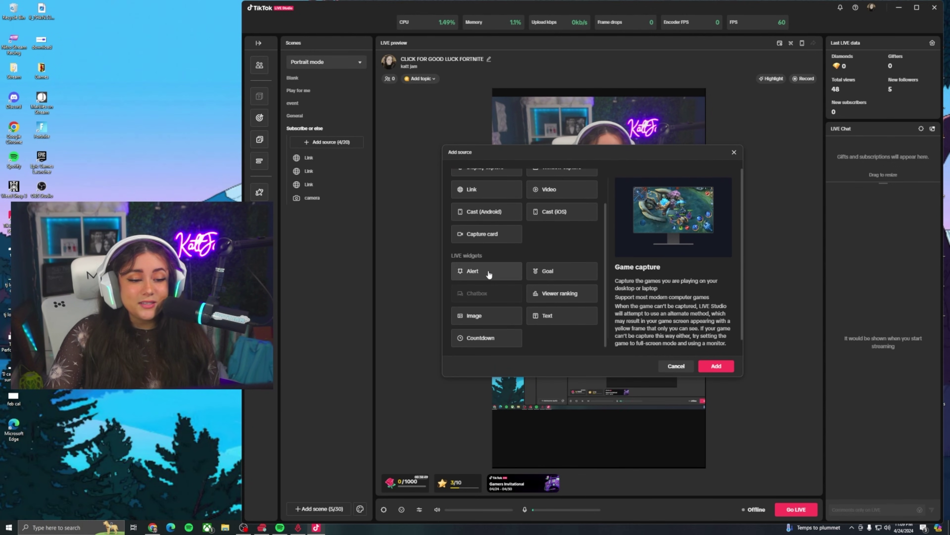
click(486, 271)
Set the follower and gift alert sound volumes to 0 in the Alert settings
click(716, 367)
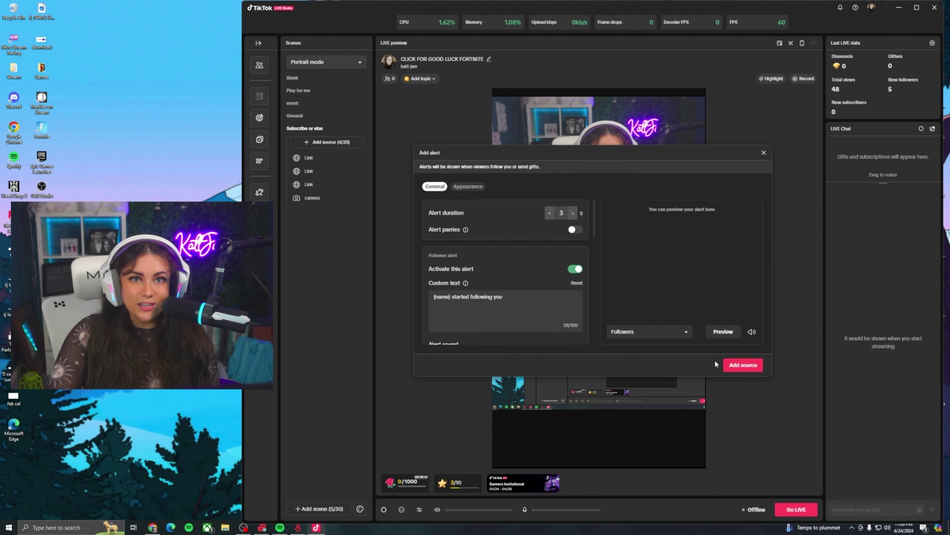
scroll(509, 276, down, 3)
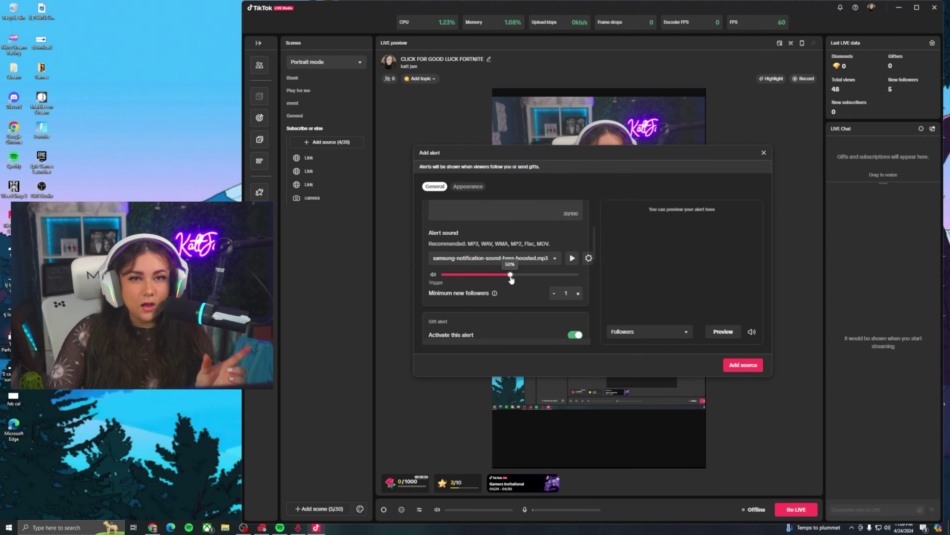
drag(511, 274, 365, 272)
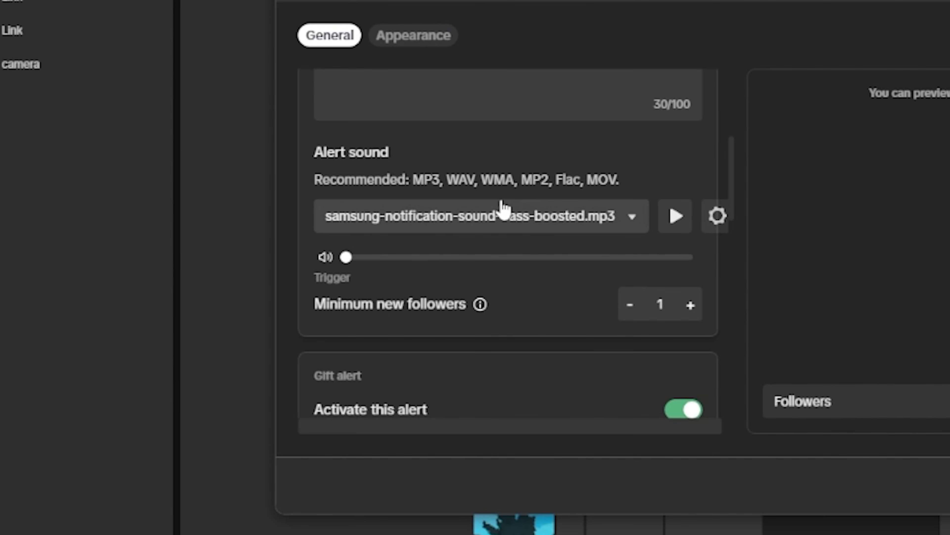
mouse_move(441, 277)
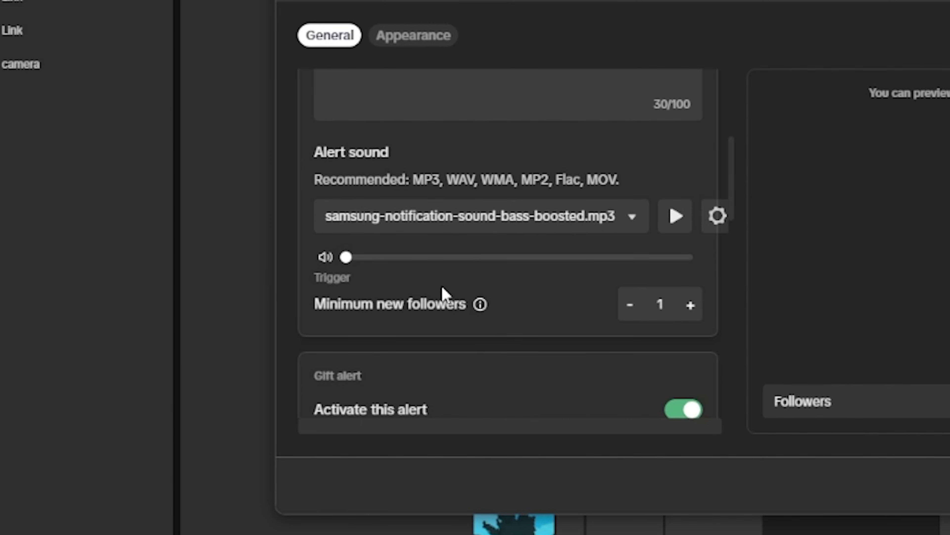
scroll(441, 293, down, 10)
mouse_move(518, 338)
drag(519, 330, 346, 330)
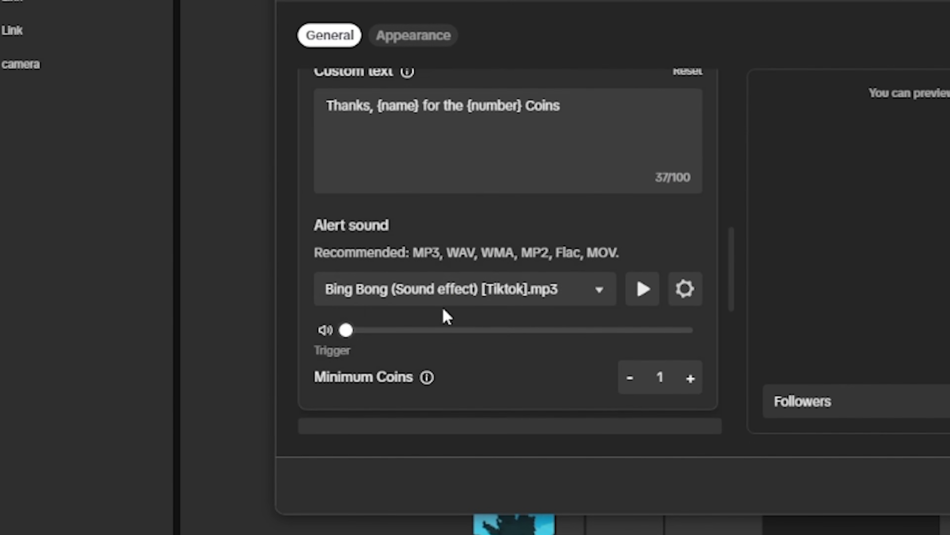
scroll(445, 311, down, 6)
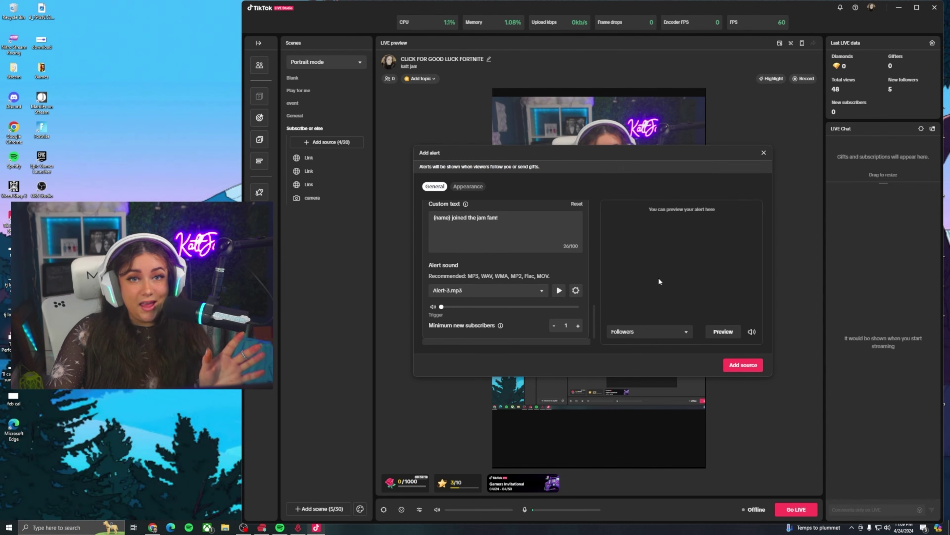
Add the Alert widget and position it at the top right of the preview
click(743, 364)
drag(637, 161, 612, 133)
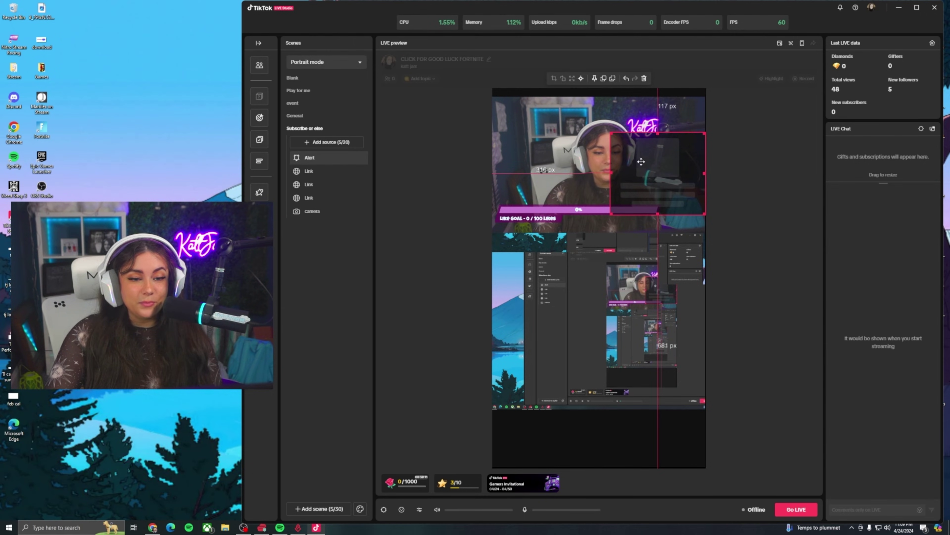
drag(641, 161, 642, 157)
click(758, 164)
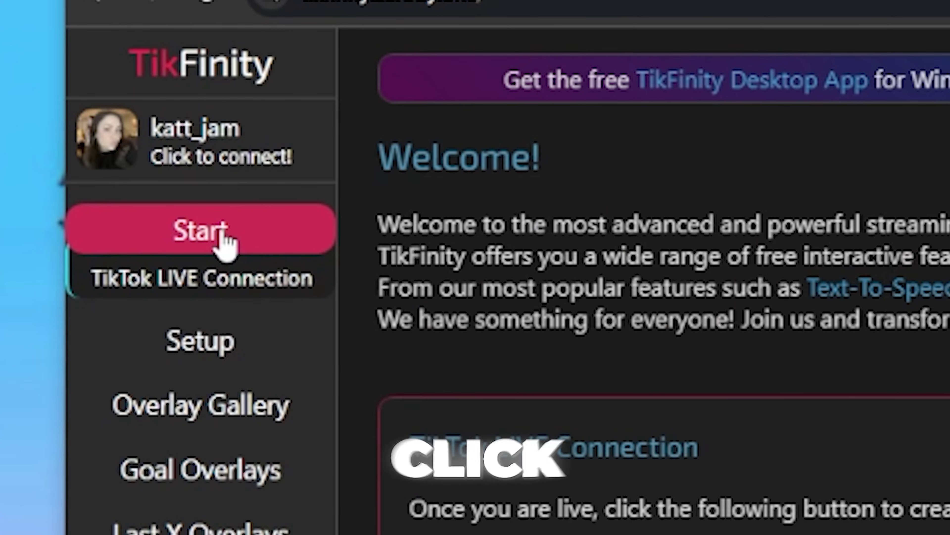
Go to TikFinity's Start page with the TikTok LIVE Connection section
click(251, 254)
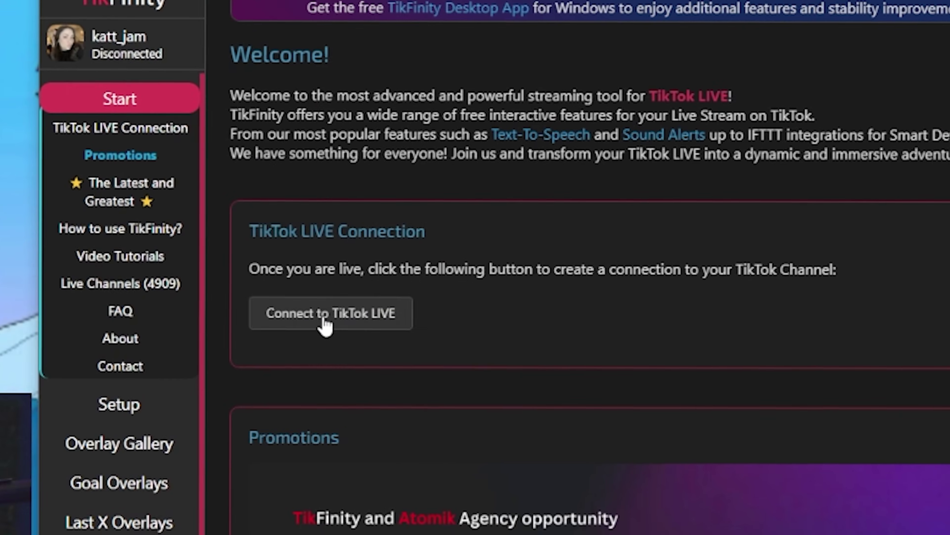
Connect TikFinity to the TikTok LIVE channel from the Start page
click(397, 169)
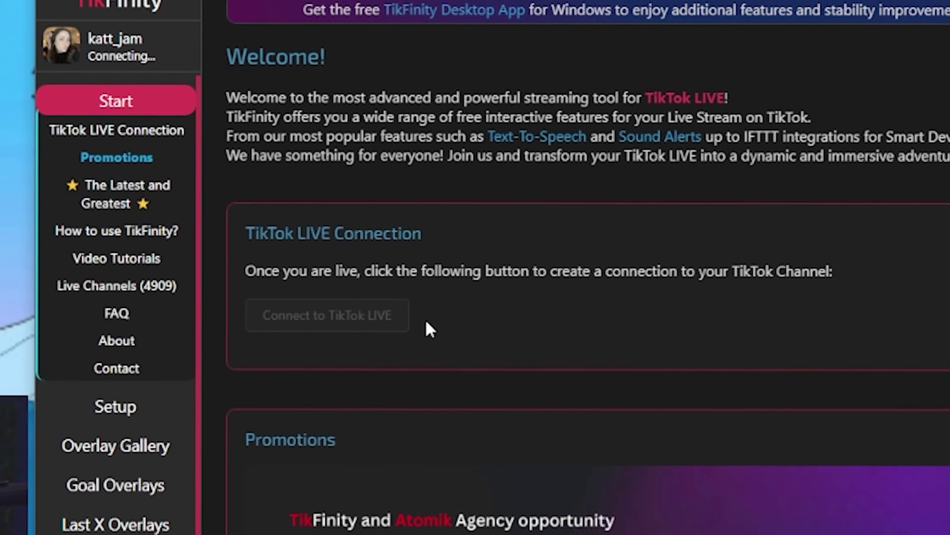